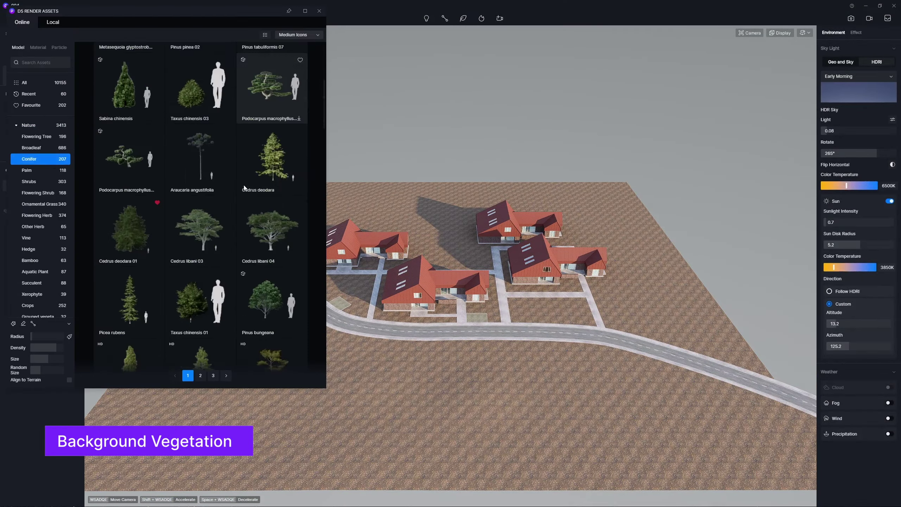
Brush-paint Abies nordmanniana firs along the back, bottom and lower left of the terrain
{"action": "scroll", "coordinate": [224, 227], "scroll_direction": "down", "scroll_amount": 10}
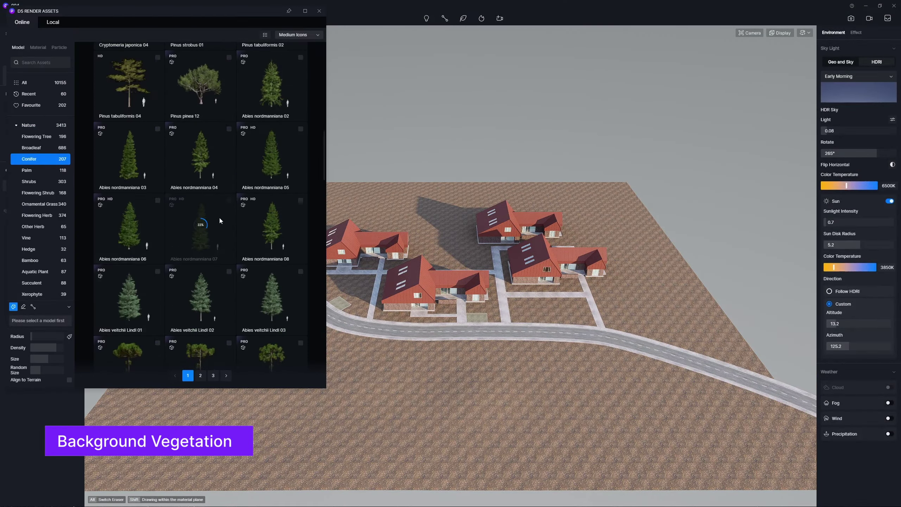
{"action": "left_click", "coordinate": [216, 182]}
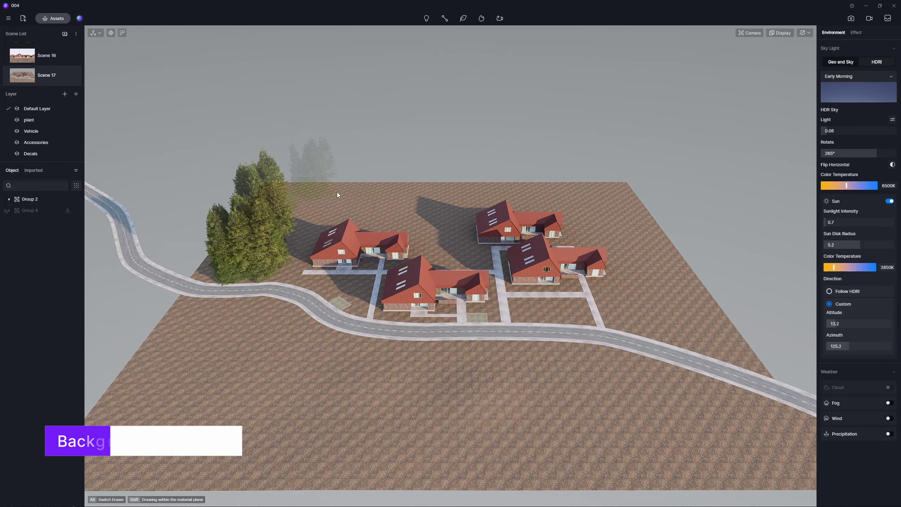
{"action": "left_click_drag", "start_coordinate": [336, 191], "coordinate": [376, 206]}
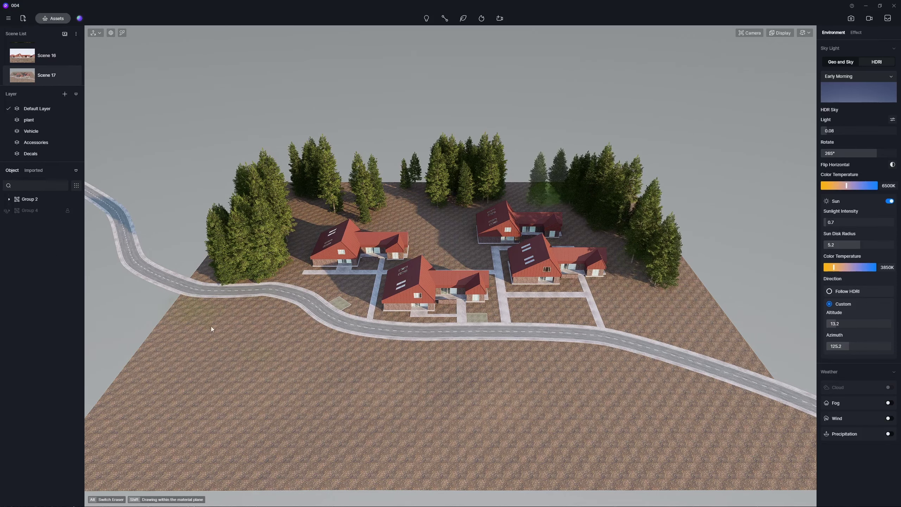
{"action": "mouse_move", "coordinate": [212, 326]}
{"action": "left_mouse_down"}
{"action": "mouse_move", "coordinate": [226, 441]}
{"action": "mouse_move", "coordinate": [308, 441]}
{"action": "mouse_move", "coordinate": [463, 472]}
{"action": "mouse_move", "coordinate": [603, 441]}
{"action": "mouse_move", "coordinate": [484, 465]}
{"action": "left_mouse_up"}
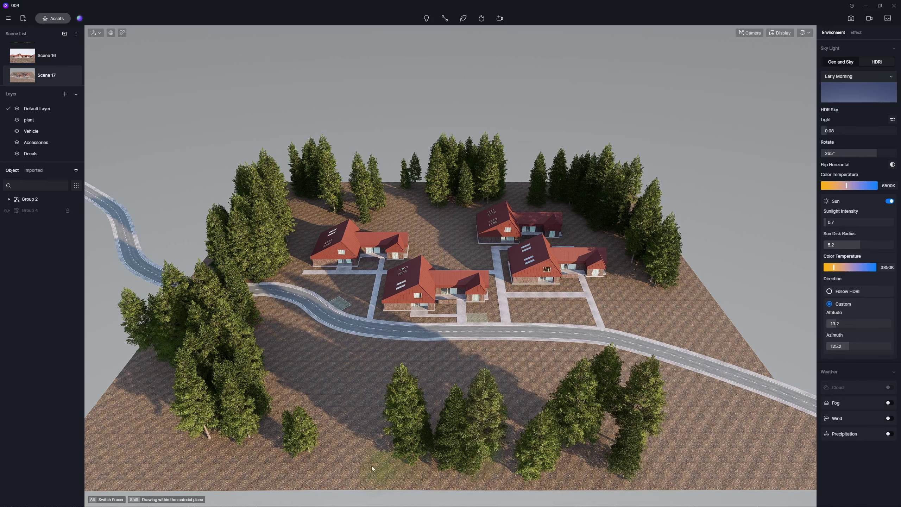
{"action": "left_click_drag", "start_coordinate": [371, 469], "coordinate": [261, 456]}
Place an Autumn Trees 02 backdrop behind the estate, rotate it along the edge, and move a copy to the front
{"action": "left_click", "coordinate": [52, 18]}
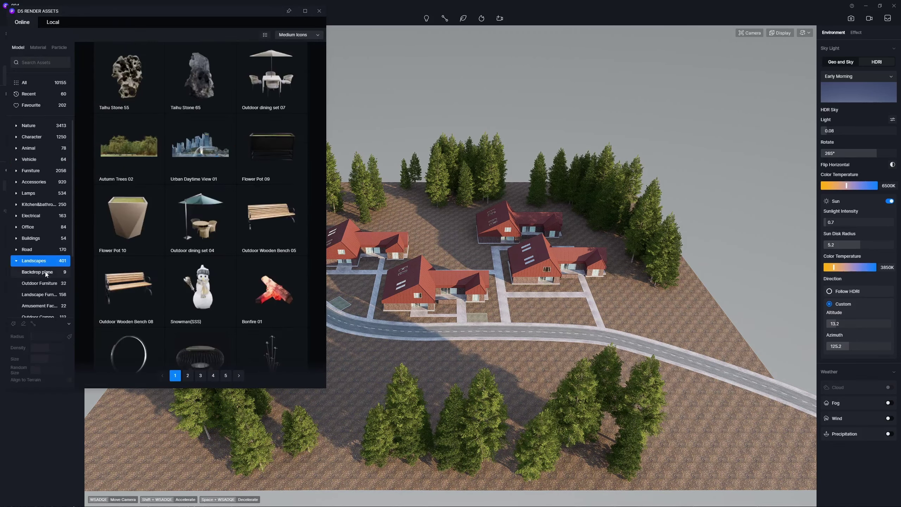
{"action": "left_click", "coordinate": [46, 274]}
{"action": "left_click", "coordinate": [132, 93]}
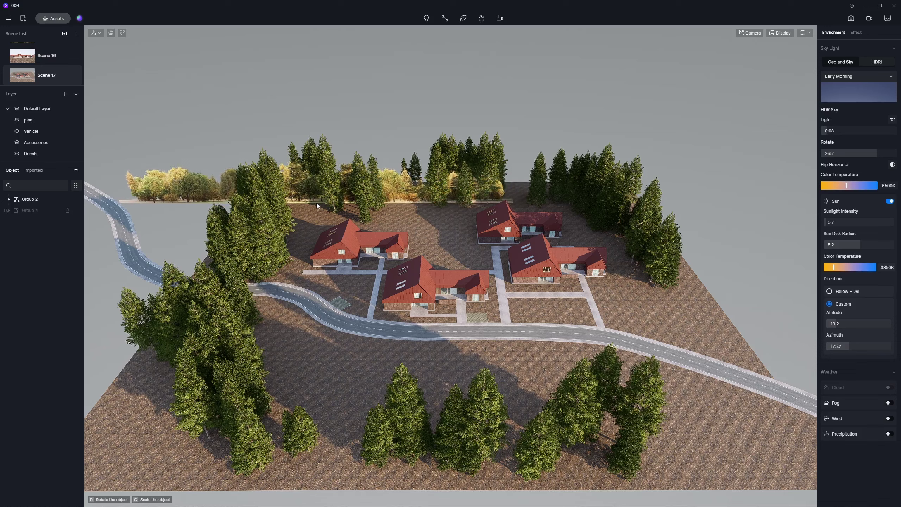
{"action": "left_click", "coordinate": [317, 205]}
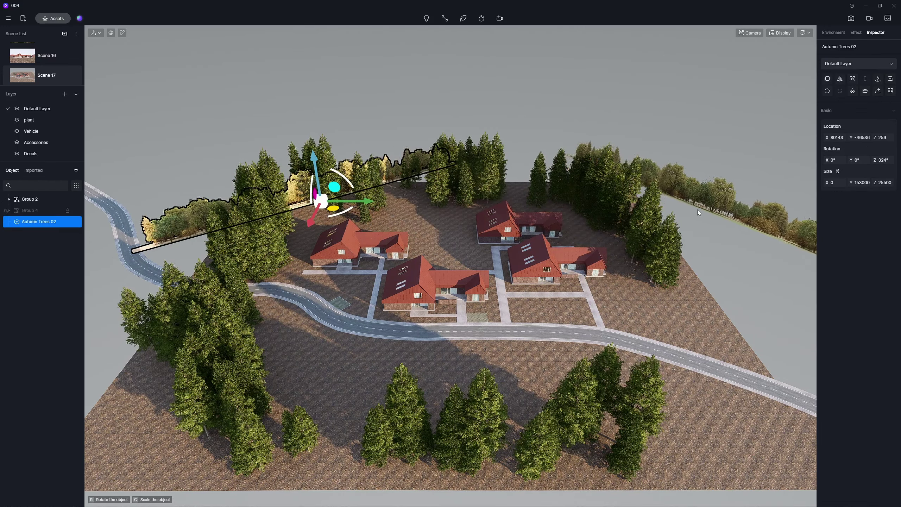
{"action": "left_click_drag", "start_coordinate": [669, 214], "coordinate": [579, 233]}
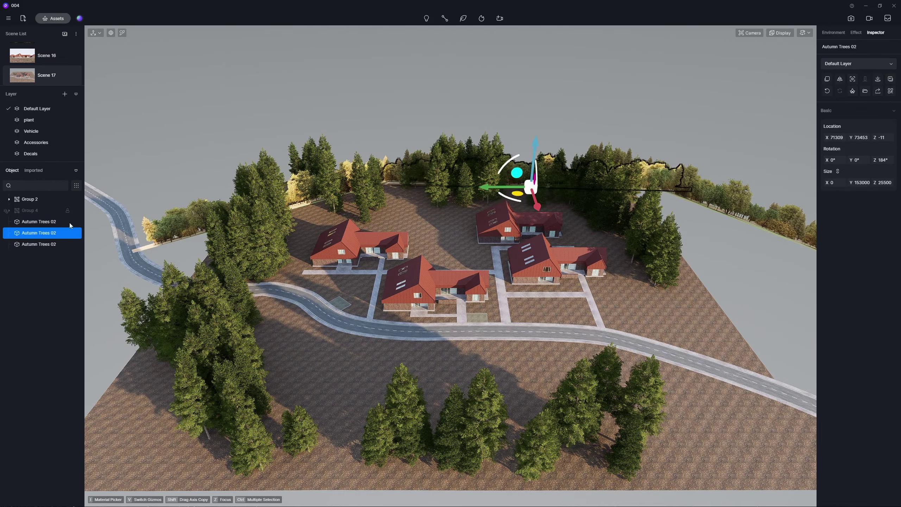
{"action": "left_click_drag", "start_coordinate": [529, 184], "coordinate": [443, 472]}
{"action": "left_click", "coordinate": [308, 62]}
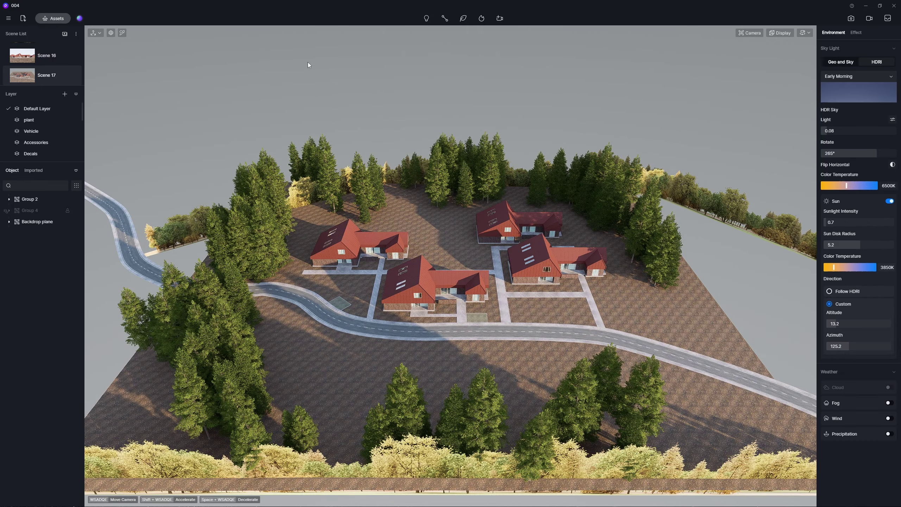
Place an autumn Quercus suber 05 oak and several Fagus sylvatica 02 beeches behind and among the houses
{"action": "left_click", "coordinate": [57, 18]}
{"action": "left_click", "coordinate": [41, 147]}
{"action": "scroll", "coordinate": [302, 322], "scroll_direction": "down", "scroll_amount": 5}
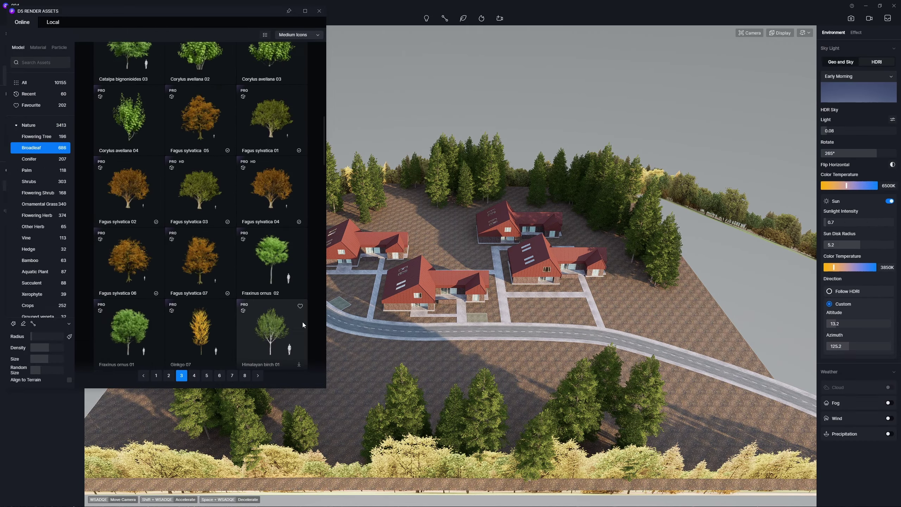
{"action": "left_click", "coordinate": [298, 319]}
{"action": "left_click", "coordinate": [406, 213]}
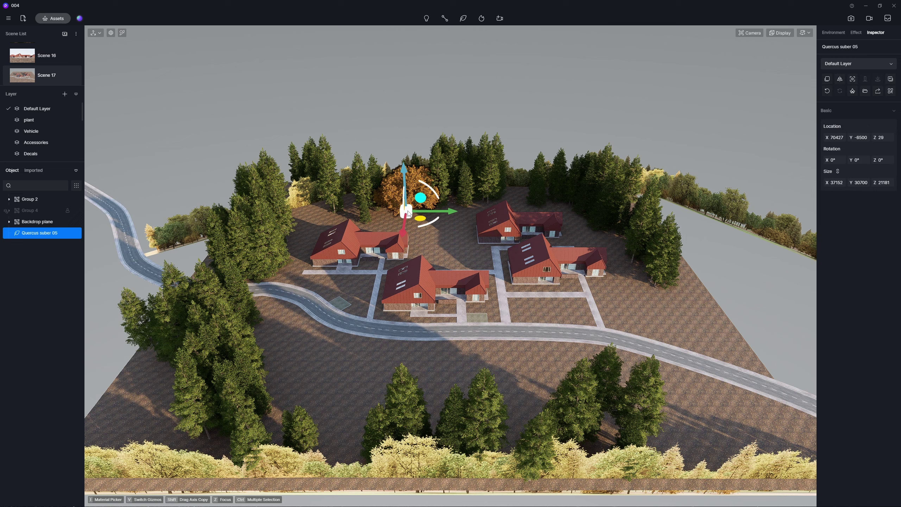
{"action": "left_click", "coordinate": [130, 231]}
{"action": "left_click", "coordinate": [448, 212]}
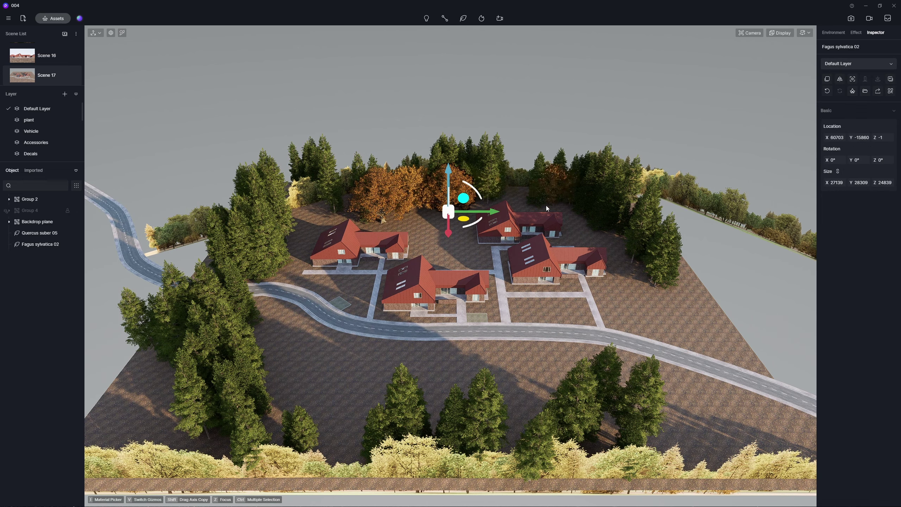
{"action": "left_click", "coordinate": [340, 291]}
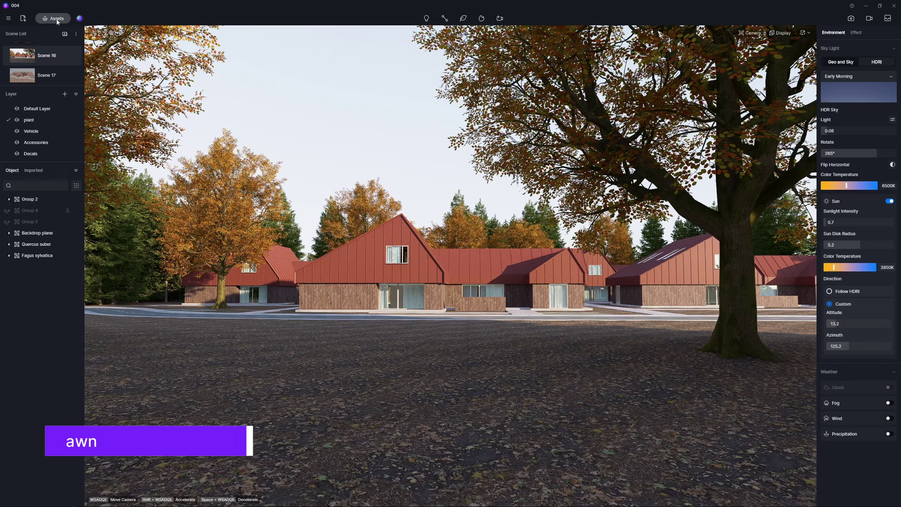
{"action": "left_click", "coordinate": [53, 18]}
{"action": "left_click", "coordinate": [39, 204]}
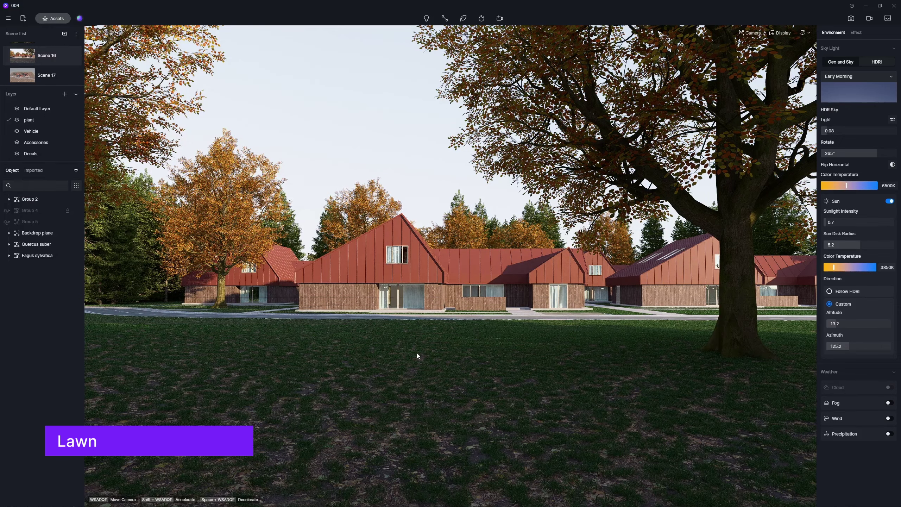
Erase part of the painted grass and brush Grass05 Cluster tufts across the foreground
{"action": "key", "text": "ctrl+z"}
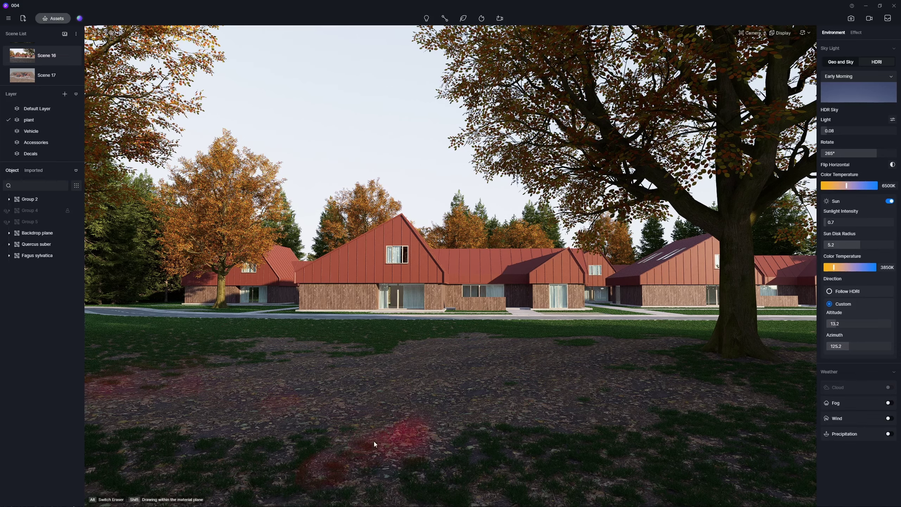
{"action": "mouse_move", "coordinate": [46, 329]}
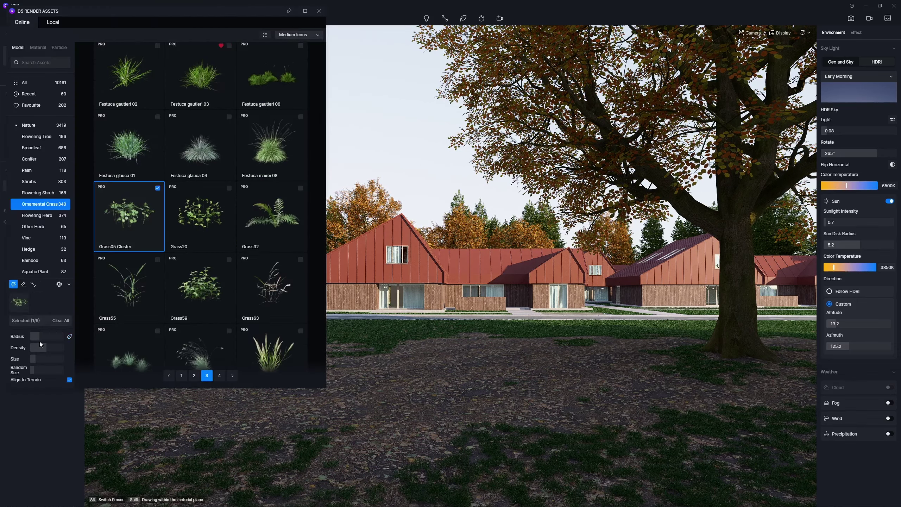
{"action": "mouse_move", "coordinate": [468, 411]}
{"action": "left_mouse_down"}
{"action": "mouse_move", "coordinate": [511, 442]}
{"action": "mouse_move", "coordinate": [144, 399]}
{"action": "mouse_move", "coordinate": [497, 356]}
{"action": "mouse_move", "coordinate": [399, 402]}
{"action": "mouse_move", "coordinate": [370, 471]}
{"action": "mouse_move", "coordinate": [620, 477]}
{"action": "left_mouse_up"}
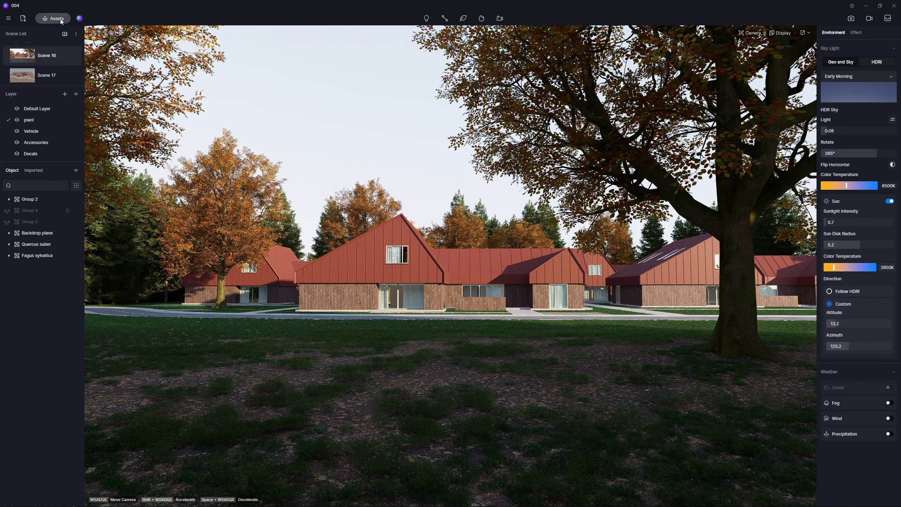
Scatter Fallen Leaves assets across the foreground ground in front of the houses
{"action": "mouse_move", "coordinate": [62, 22]}
{"action": "left_click", "coordinate": [44, 247]}
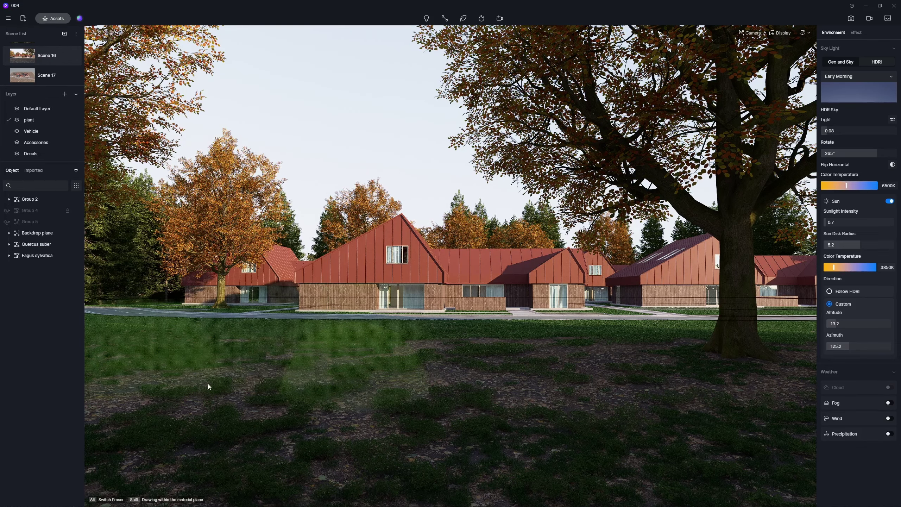
{"action": "left_click_drag", "start_coordinate": [208, 422], "coordinate": [662, 343]}
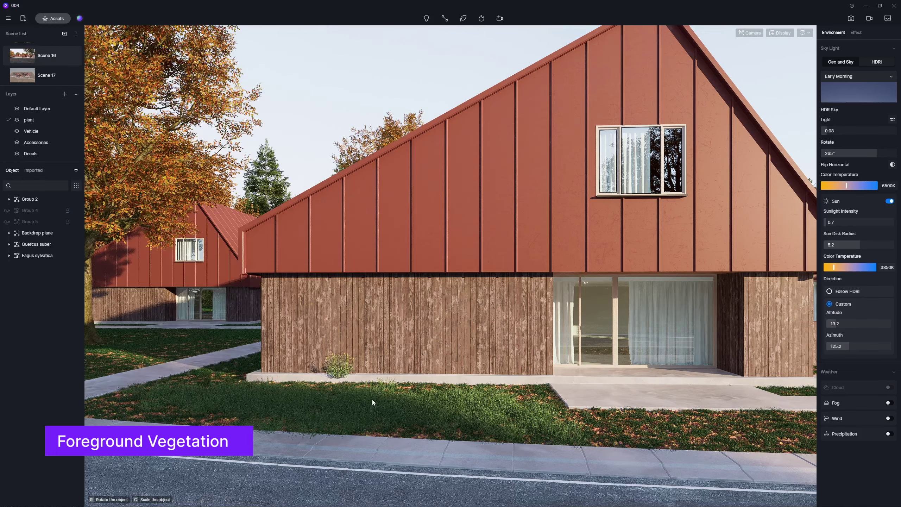
Shift the small shrub along the house front, then place Celtis sinensis 10 and Acer platanoides 02 trees
{"action": "left_click_drag", "start_coordinate": [298, 399], "coordinate": [399, 408]}
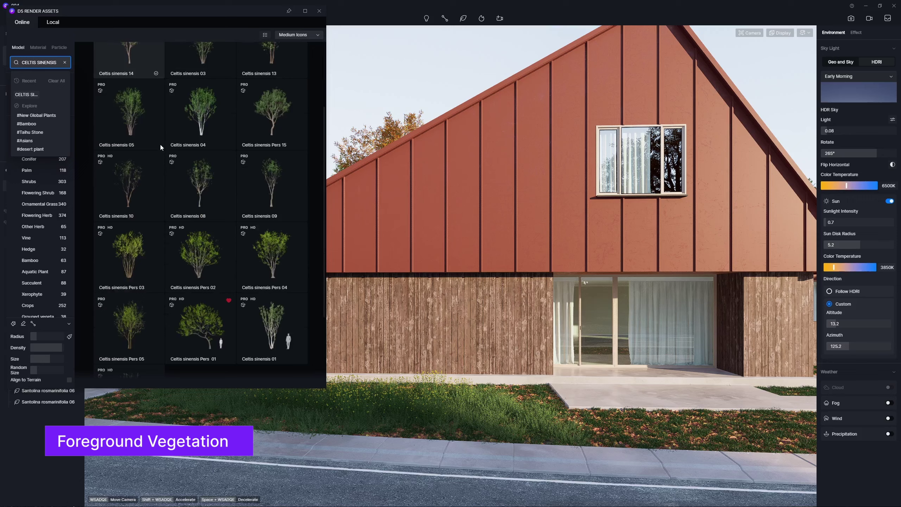
{"action": "left_click", "coordinate": [136, 188]}
{"action": "left_click", "coordinate": [444, 394]}
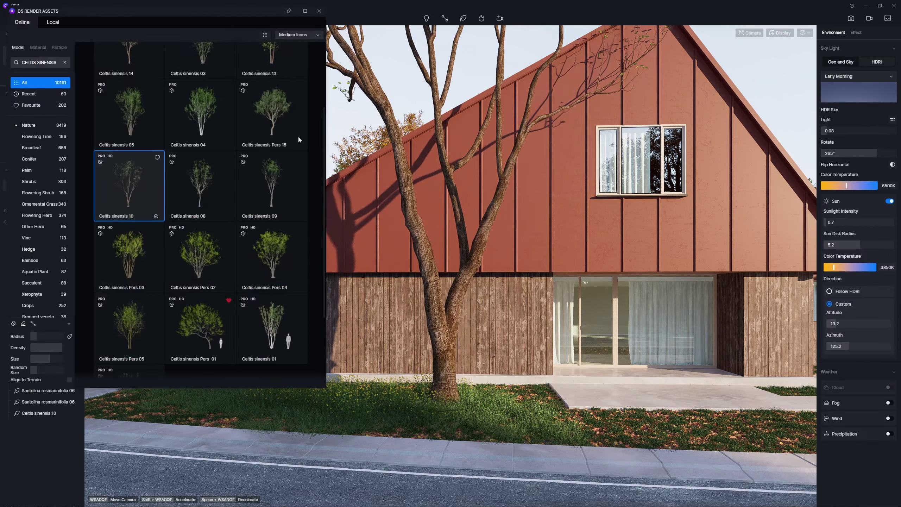
{"action": "left_click", "coordinate": [64, 62]}
{"action": "type", "text": "acer platanoides"}
{"action": "key", "text": "Return"}
{"action": "left_click", "coordinate": [274, 93]}
{"action": "left_click", "coordinate": [282, 398]}
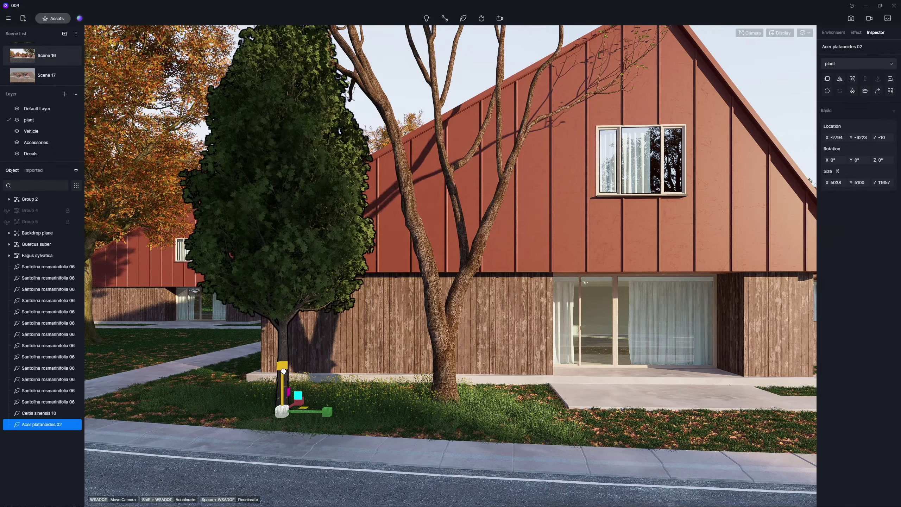
{"action": "left_click", "coordinate": [789, 116]}
Place two Corylus avellana 03 hazels, two Miscanthus sinensis 03 clumps and a birch in the front bed
{"action": "left_click", "coordinate": [423, 418]}
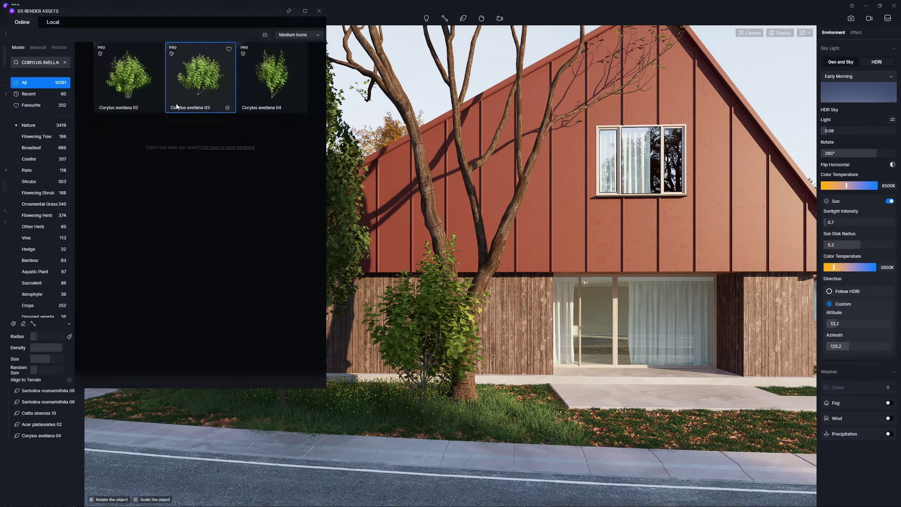
{"action": "left_click", "coordinate": [199, 75]}
{"action": "left_click", "coordinate": [355, 405]}
{"action": "left_click", "coordinate": [499, 405]}
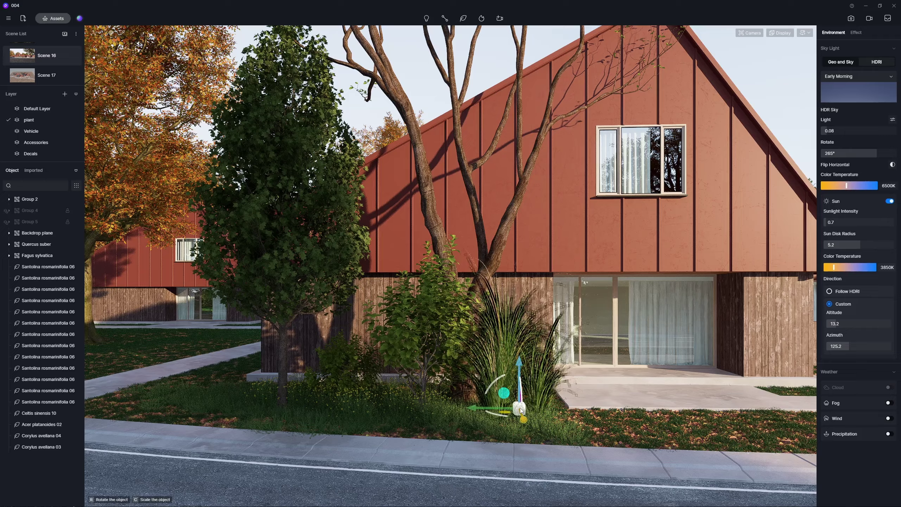
{"action": "left_click", "coordinate": [272, 392]}
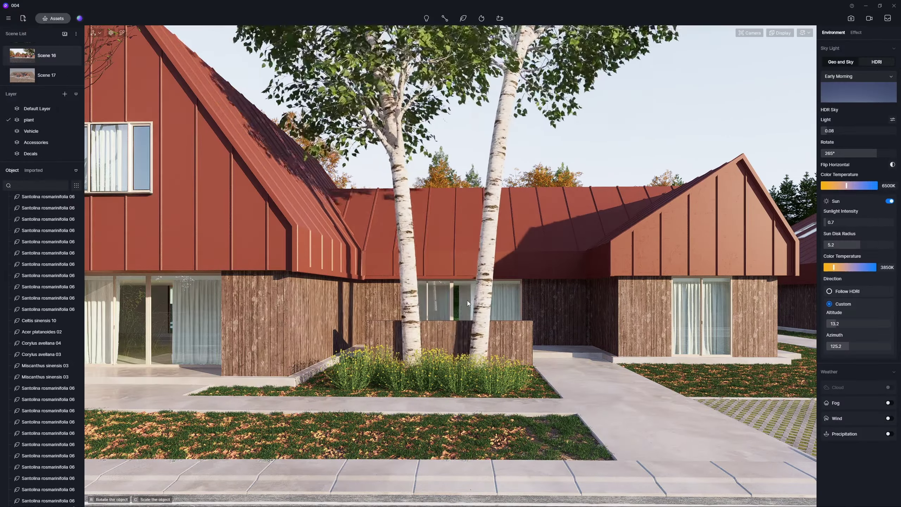
{"action": "left_click", "coordinate": [461, 393]}
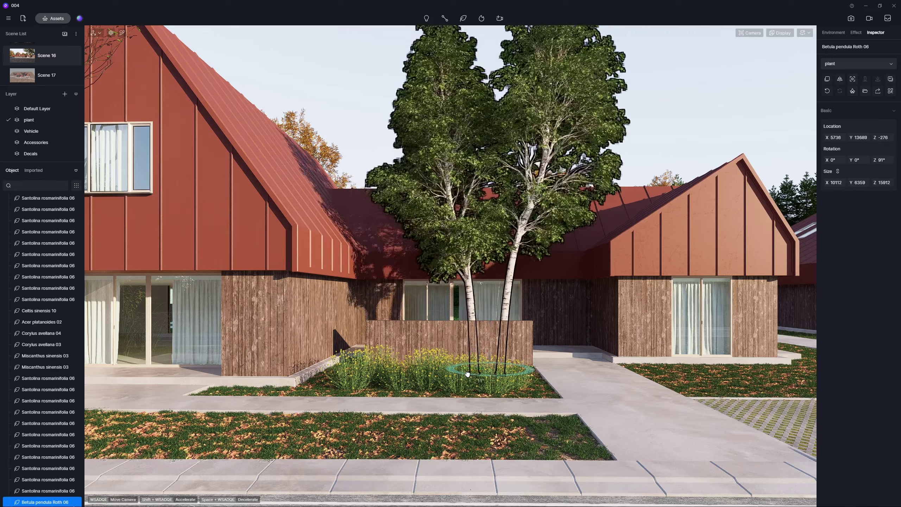
{"action": "left_click", "coordinate": [690, 130]}
Add and stretch a Carpinus betulus 04 hedge along the front path, then delete it
{"action": "left_click", "coordinate": [53, 18]}
{"action": "left_click", "coordinate": [131, 195]}
{"action": "left_click", "coordinate": [354, 426]}
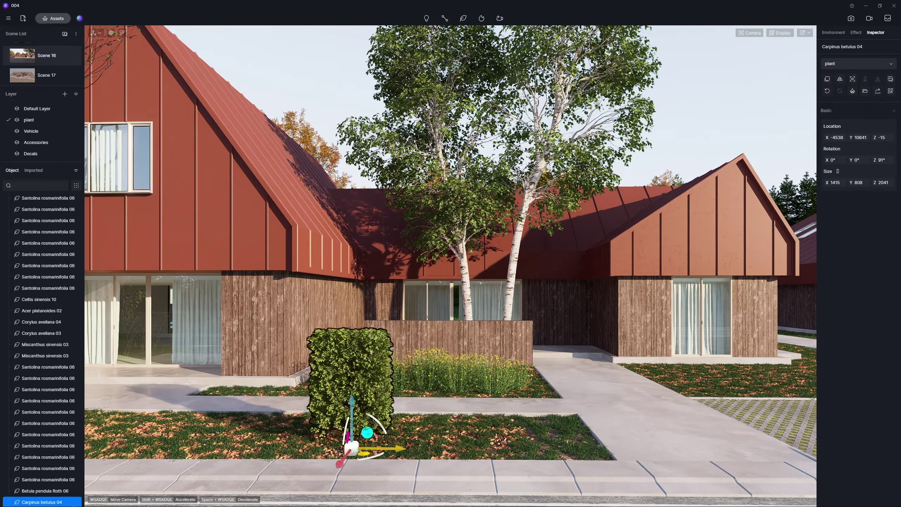
{"action": "left_click_drag", "start_coordinate": [355, 436], "coordinate": [500, 458], "text": "shift"}
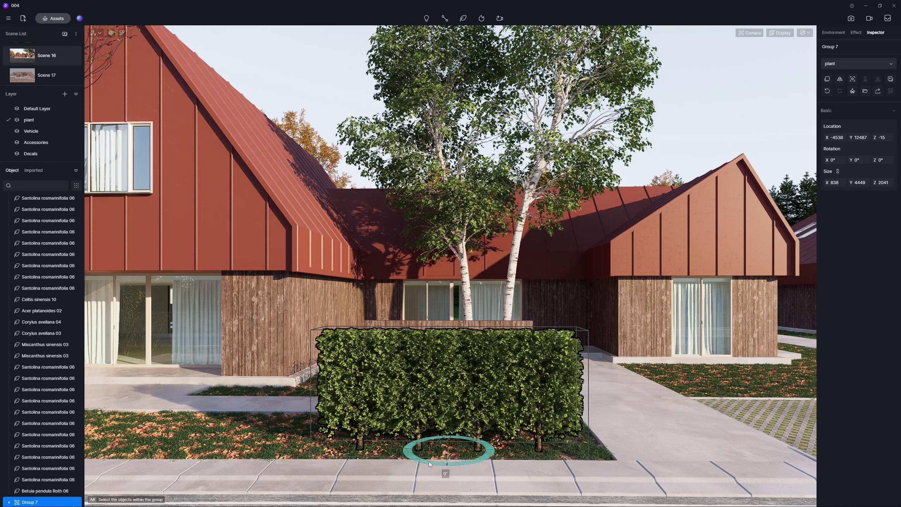
{"action": "key", "text": "Delete"}
{"action": "left_click", "coordinate": [455, 396]}
{"action": "left_click", "coordinate": [399, 392], "text": "alt"}
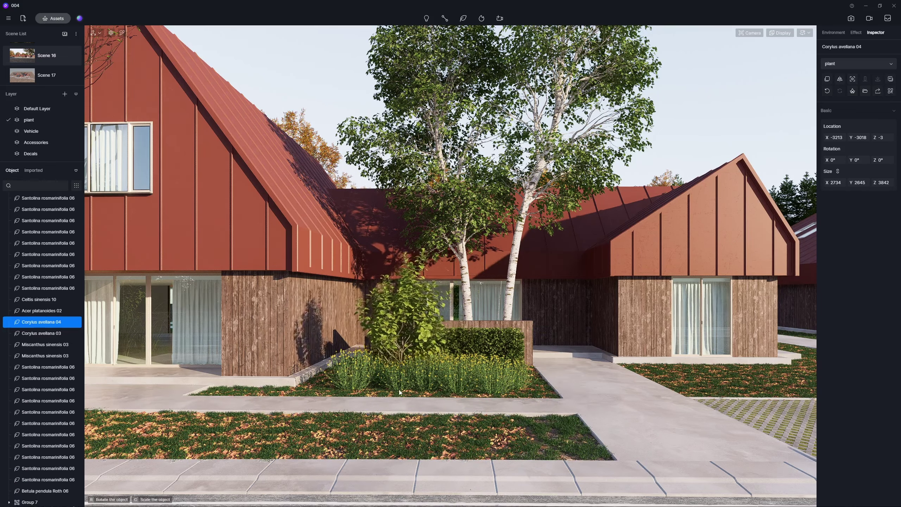
{"action": "left_click", "coordinate": [352, 383]}
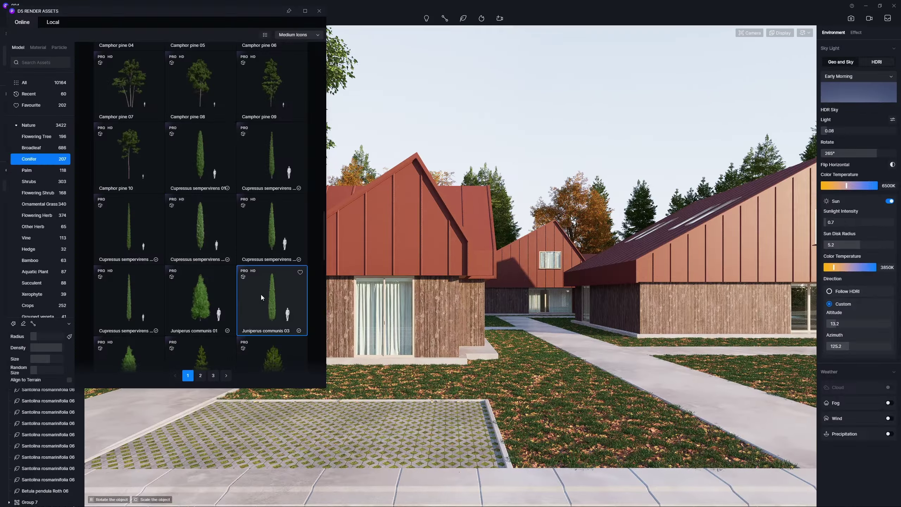
Place a Juniperus communis 03, a Robinia tree, a front-yard hedge group and a Corylus avellana 04 bush
{"action": "left_click", "coordinate": [259, 298]}
{"action": "left_click", "coordinate": [442, 363]}
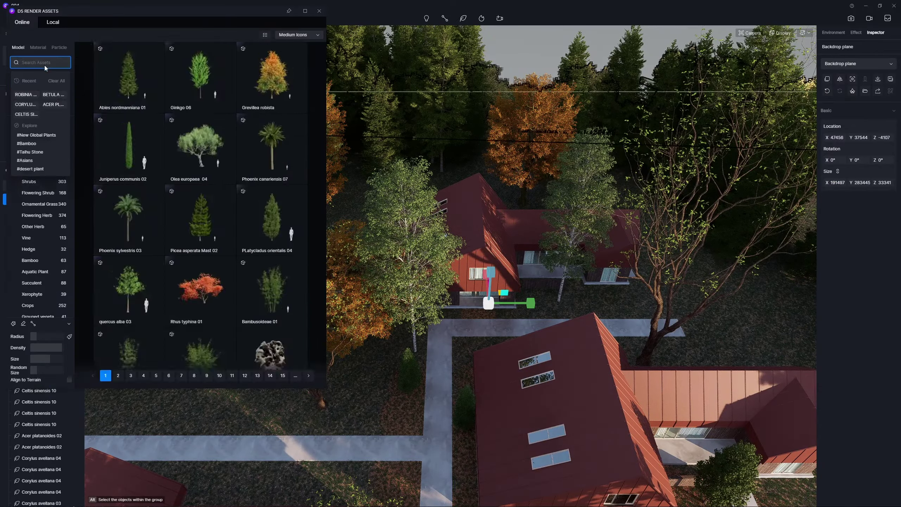
{"action": "left_click", "coordinate": [25, 95]}
{"action": "left_click", "coordinate": [129, 75]}
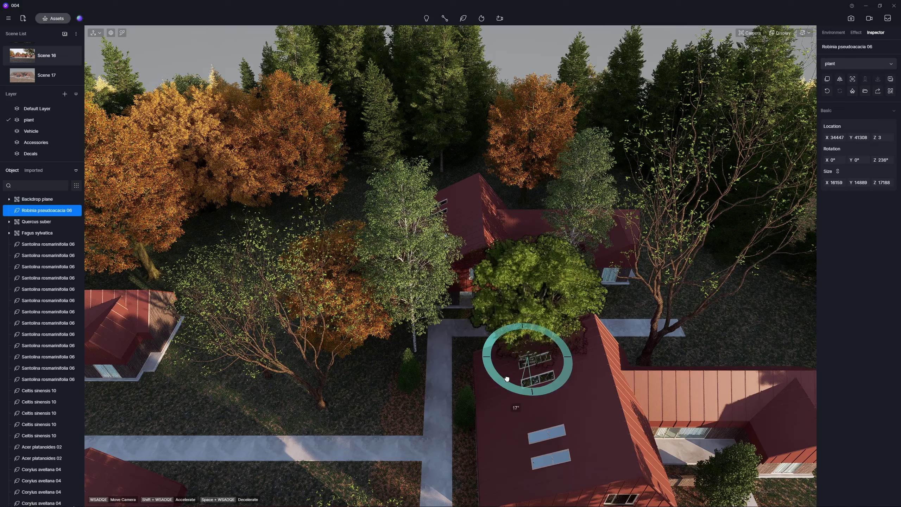
{"action": "left_click", "coordinate": [525, 356]}
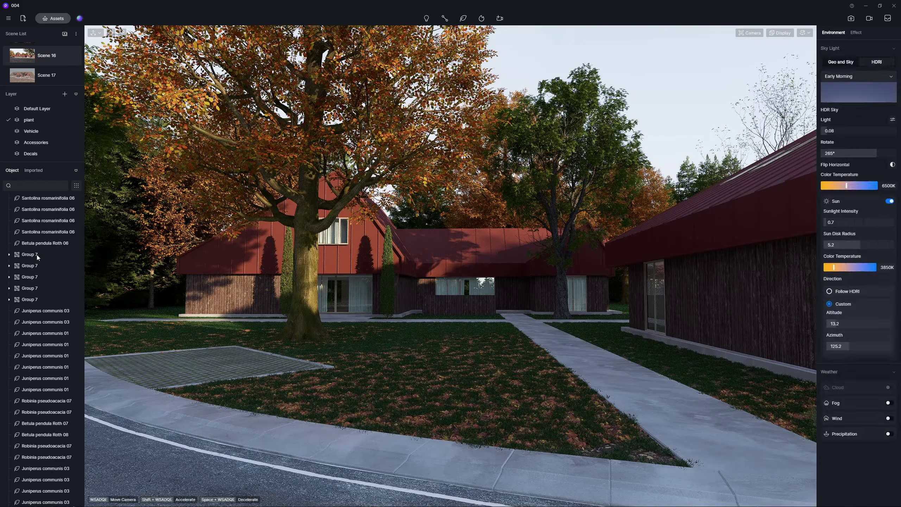
{"action": "left_click", "coordinate": [173, 293]}
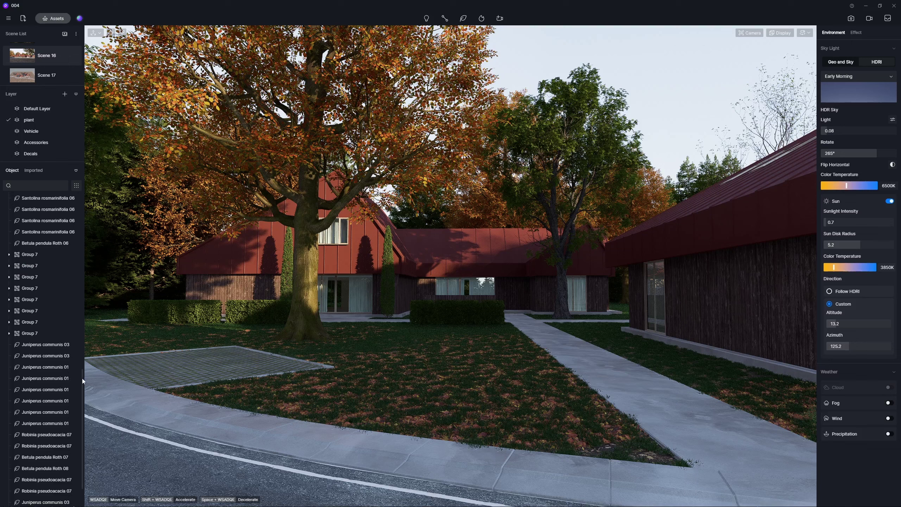
{"action": "left_click", "coordinate": [255, 332]}
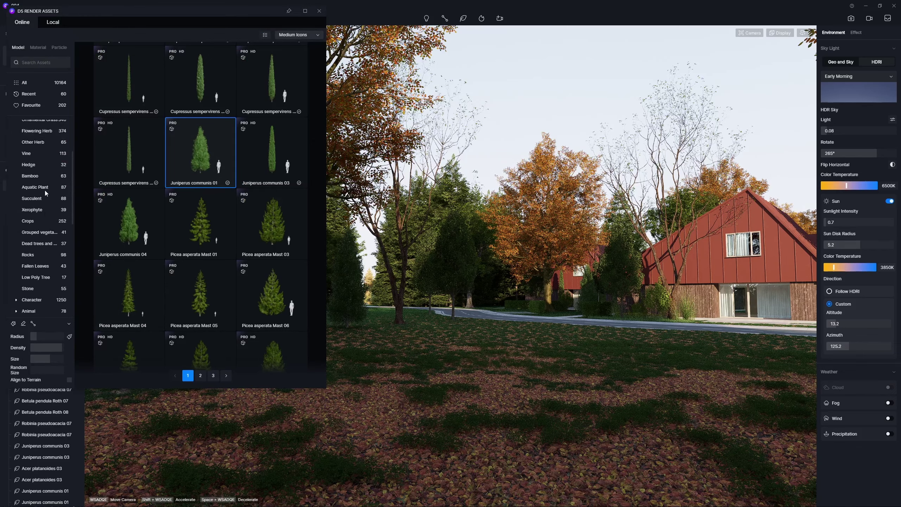
Place Rock 13 and other rocks on the leaf-covered ground under the big tree
{"action": "scroll", "coordinate": [45, 213], "scroll_direction": "down", "scroll_amount": 1}
{"action": "left_click", "coordinate": [46, 233]}
{"action": "scroll", "coordinate": [263, 217], "scroll_direction": "down", "scroll_amount": 1}
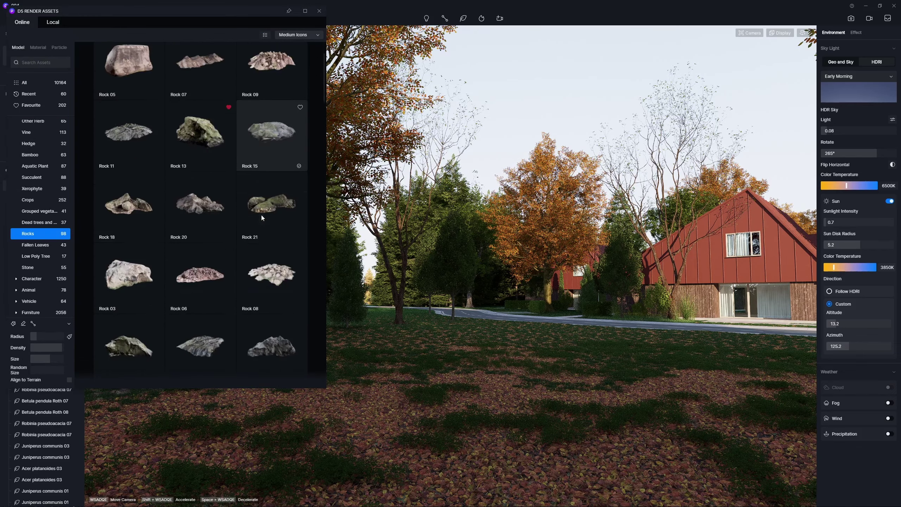
{"action": "scroll", "coordinate": [263, 217], "scroll_direction": "down", "scroll_amount": 1}
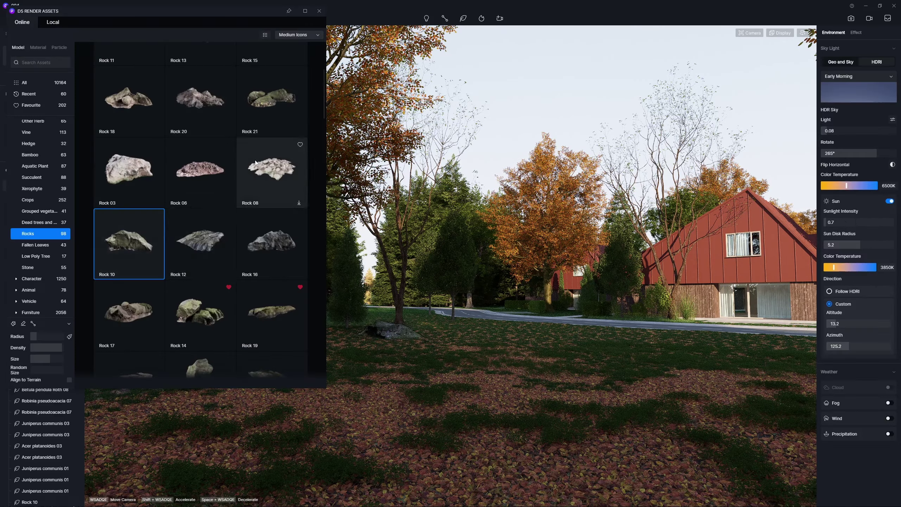
{"action": "left_click", "coordinate": [268, 222]}
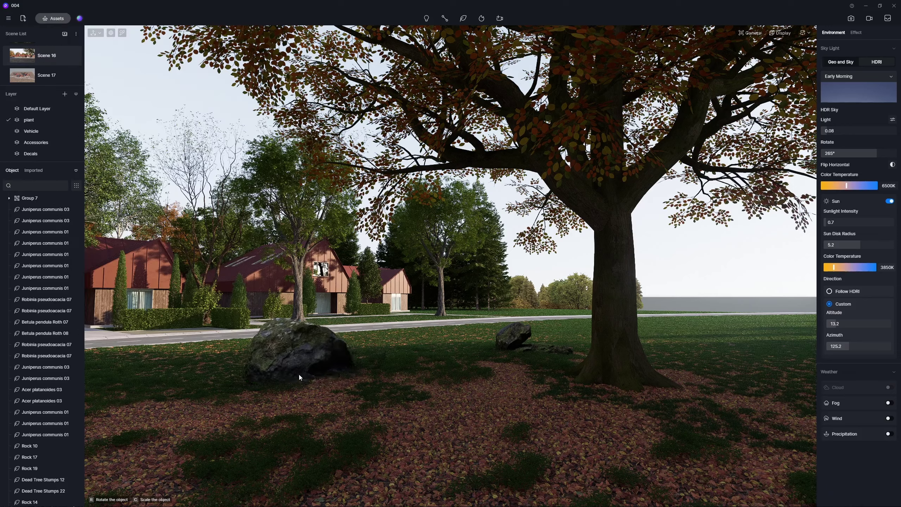
{"action": "left_click", "coordinate": [297, 351]}
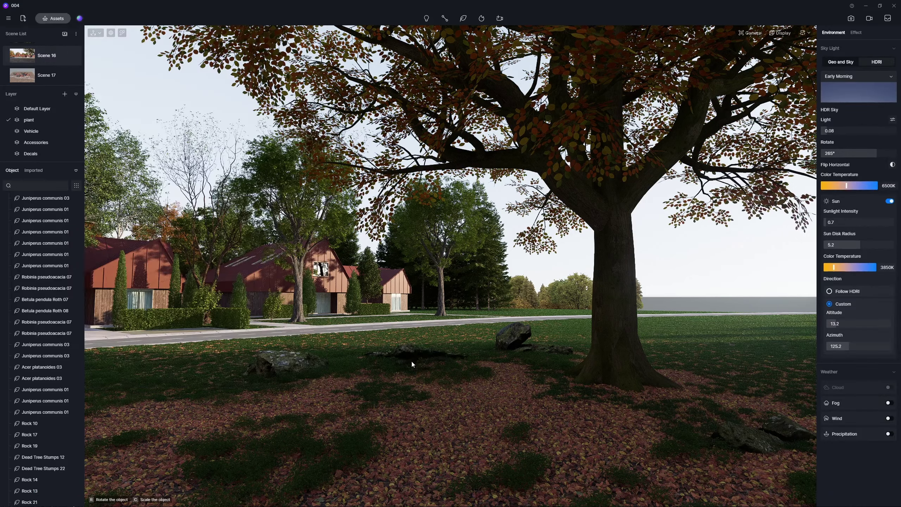
{"action": "left_click", "coordinate": [412, 364]}
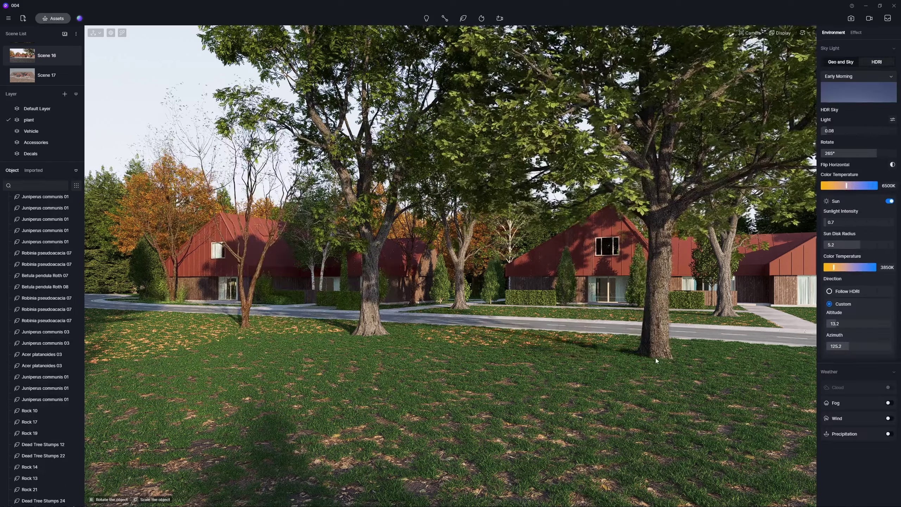
Add an Aesculus hippocastanum 04 tree on the right lawn and return to the Scene 16 view
{"action": "left_click", "coordinate": [735, 370]}
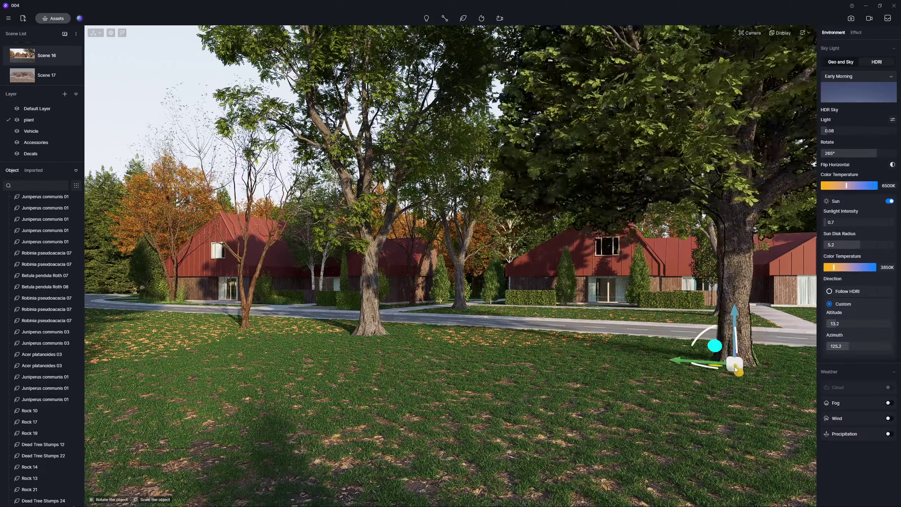
{"action": "key", "text": "Escape"}
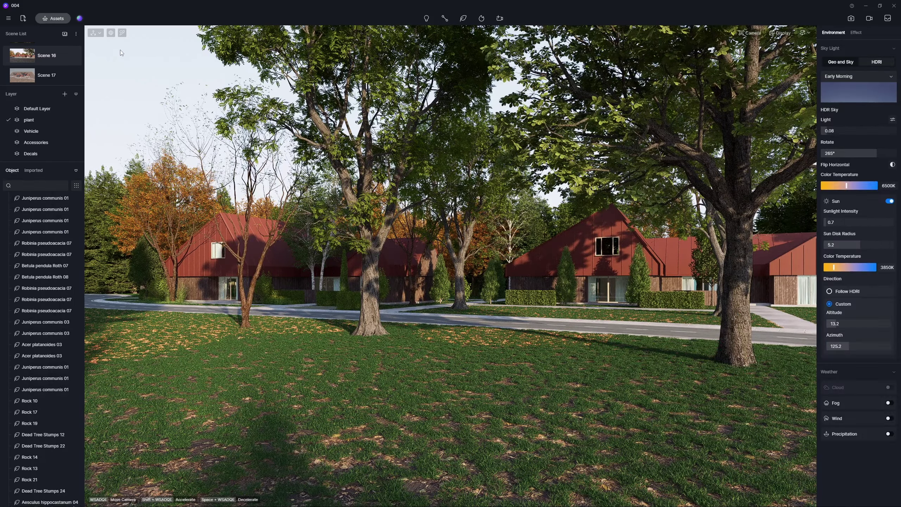
{"action": "left_click", "coordinate": [25, 55]}
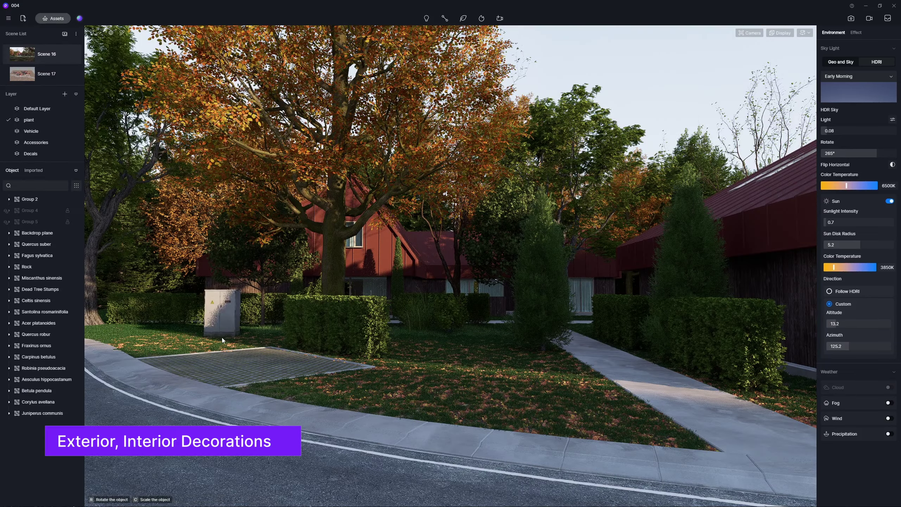
Place a transformer box by the hedge, a street lamp beside the path and Tram charging pile 02
{"action": "left_click", "coordinate": [234, 345]}
{"action": "key", "text": "Escape"}
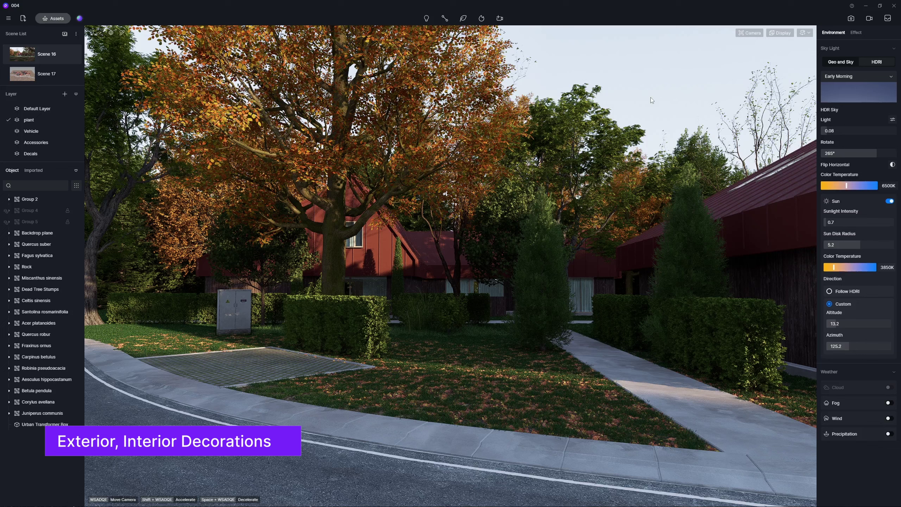
{"action": "left_click", "coordinate": [52, 18]}
{"action": "scroll", "coordinate": [215, 225], "scroll_direction": "up", "scroll_amount": 2}
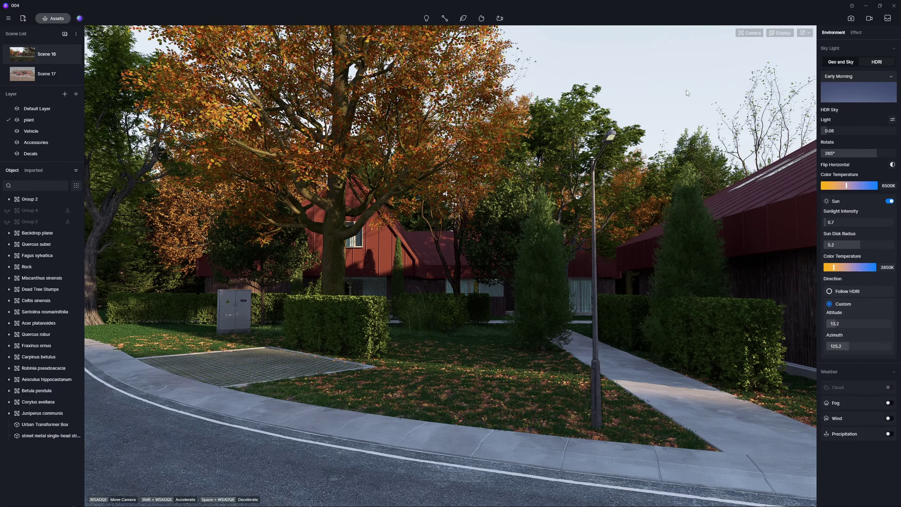
{"action": "left_click", "coordinate": [52, 18]}
{"action": "scroll", "coordinate": [146, 265], "scroll_direction": "down", "scroll_amount": 10}
{"action": "left_click", "coordinate": [201, 216]}
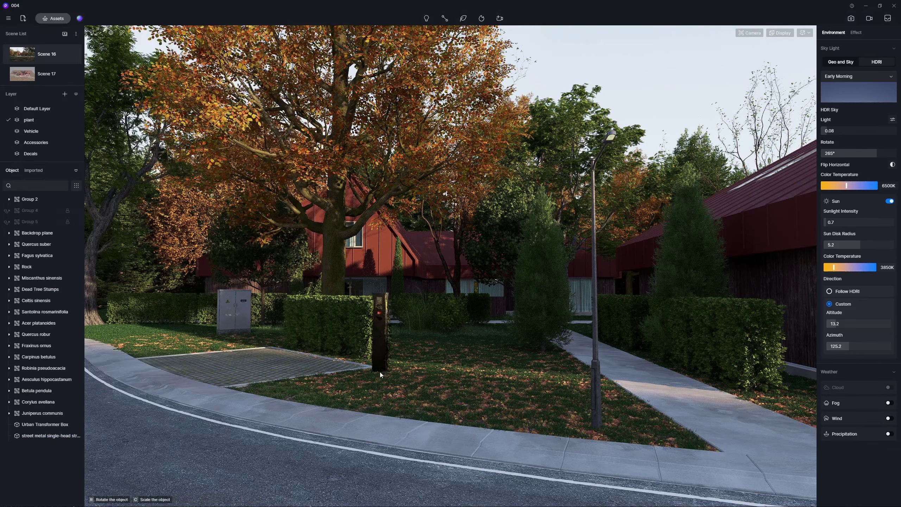
{"action": "left_click", "coordinate": [382, 352]}
{"action": "key", "text": "Escape"}
Place a Trash Can 06 bin at the kerb and a No Entry sign by the hedge
{"action": "left_click", "coordinate": [36, 228]}
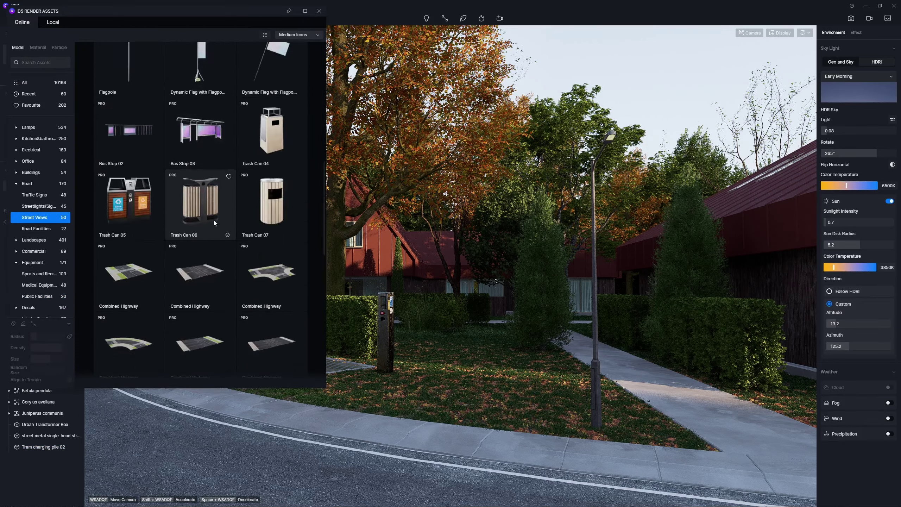
{"action": "scroll", "coordinate": [198, 213], "scroll_direction": "down", "scroll_amount": 3}
{"action": "scroll", "coordinate": [198, 212], "scroll_direction": "up", "scroll_amount": 3}
{"action": "left_click", "coordinate": [197, 207]}
{"action": "left_click", "coordinate": [309, 397]}
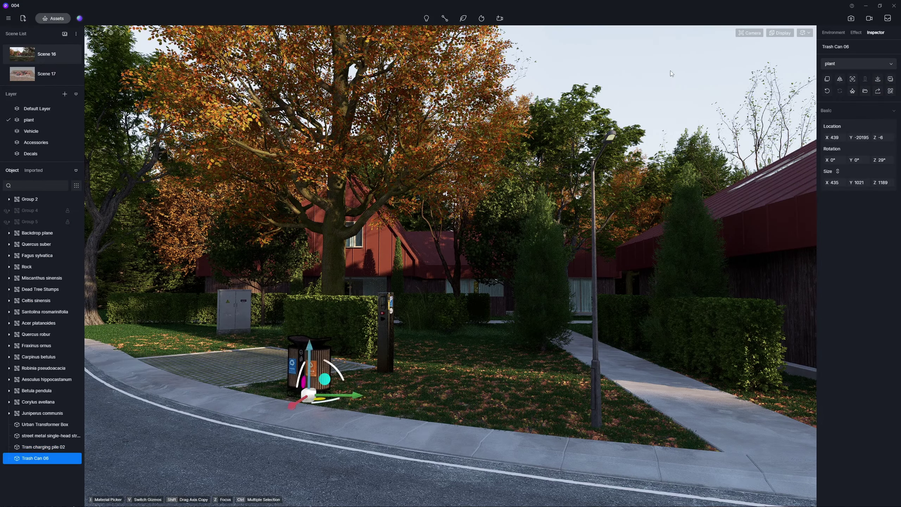
{"action": "key", "text": "Escape"}
{"action": "left_click", "coordinate": [181, 90]}
{"action": "left_click", "coordinate": [53, 18]}
Park an SUV 03 on the driveway and a white New energy Car 01 beside it
{"action": "left_click", "coordinate": [197, 142]}
{"action": "left_click", "coordinate": [210, 360]}
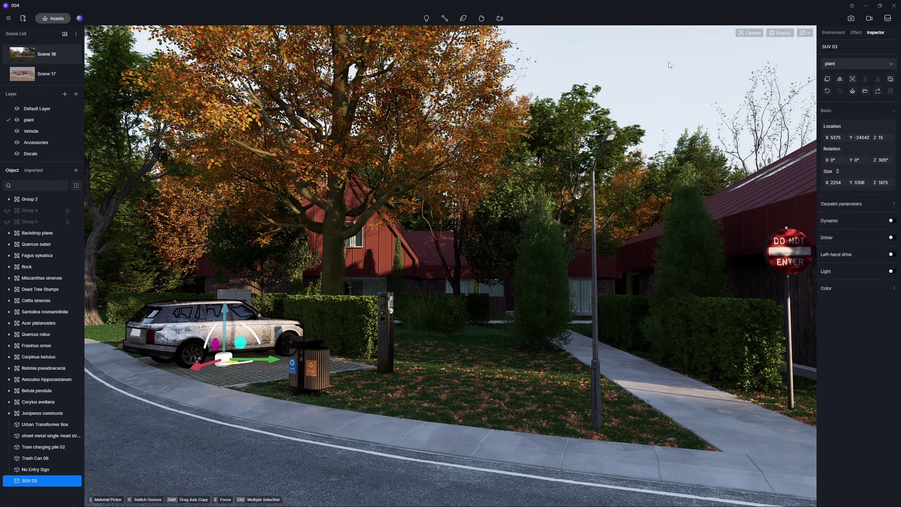
{"action": "key", "text": "Escape"}
{"action": "scroll", "coordinate": [303, 132], "scroll_direction": "down", "scroll_amount": 5}
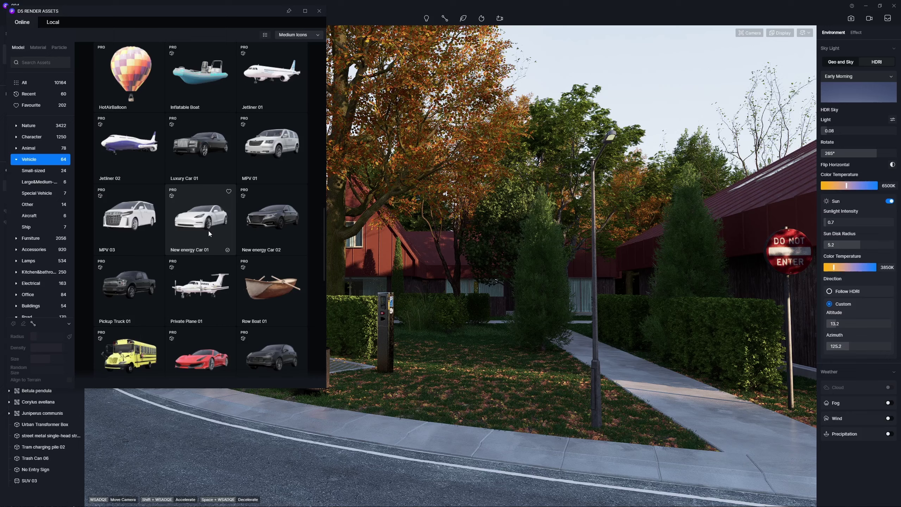
{"action": "left_click", "coordinate": [201, 237]}
{"action": "left_click", "coordinate": [280, 375]}
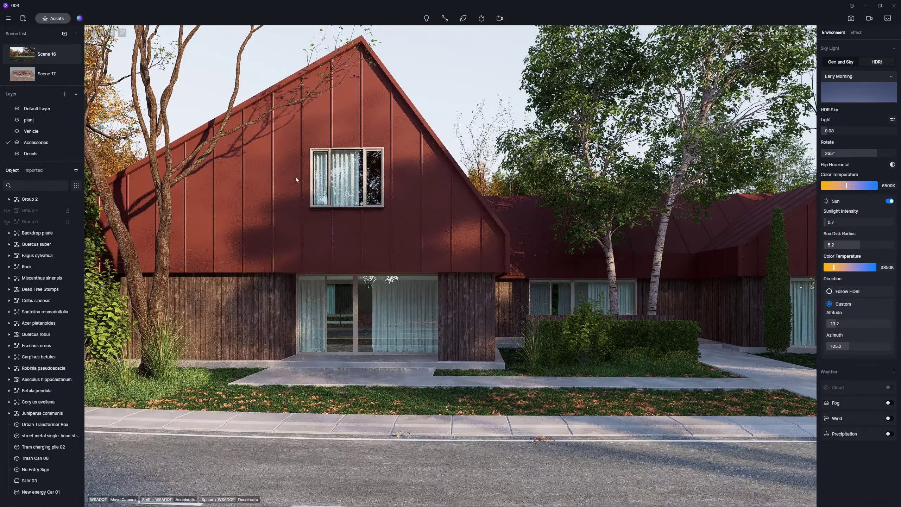
Place a red fire hydrant on the verge and another Trash Can 06 bin by the hedge
{"action": "left_click", "coordinate": [53, 18]}
{"action": "left_click", "coordinate": [35, 263]}
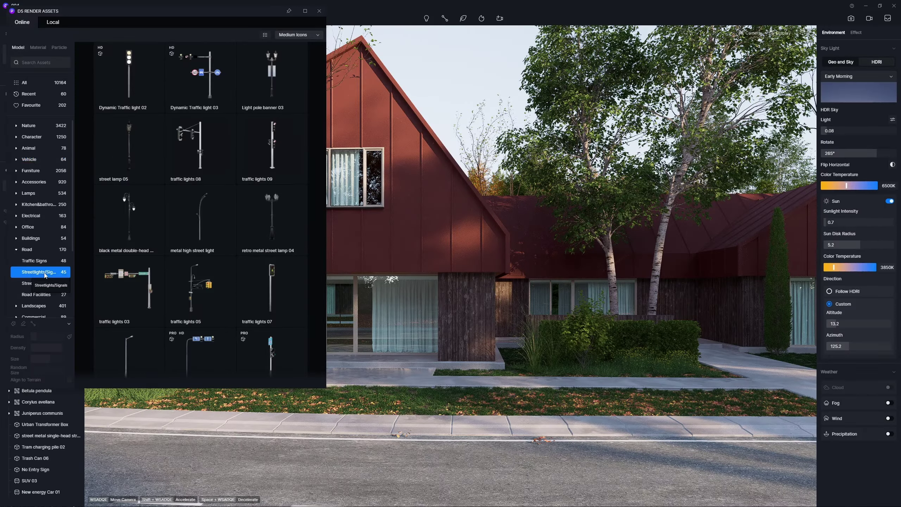
{"action": "left_click", "coordinate": [198, 341]}
{"action": "left_click", "coordinate": [53, 18]}
{"action": "left_click", "coordinate": [36, 258]}
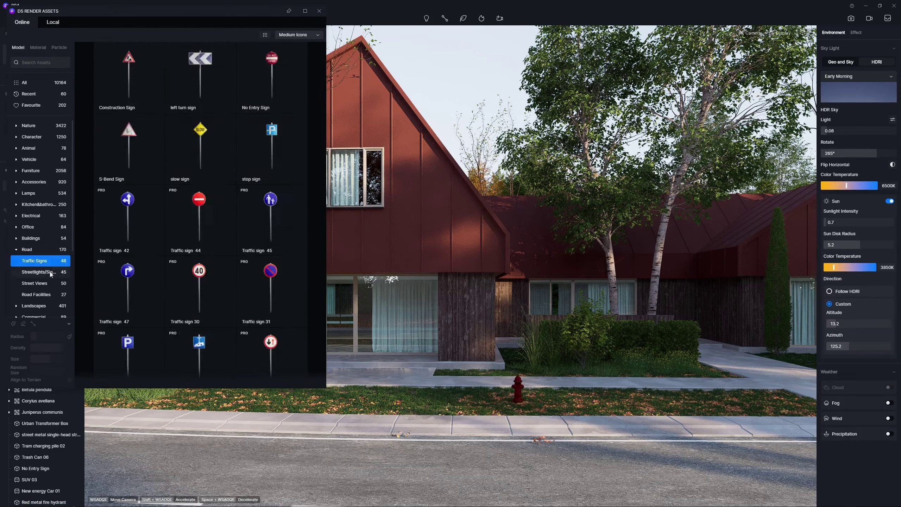
{"action": "left_click", "coordinate": [197, 341]}
{"action": "left_click", "coordinate": [695, 373]}
Place the outdoor sofa and coffee table set on the front terrace
{"action": "left_click", "coordinate": [53, 18]}
{"action": "left_click", "coordinate": [36, 295]}
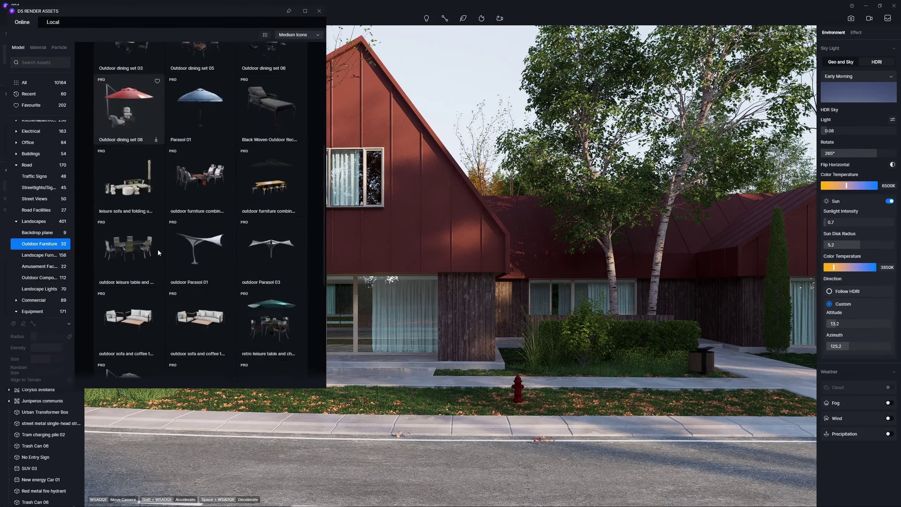
{"action": "left_click", "coordinate": [197, 358]}
{"action": "left_click", "coordinate": [307, 369]}
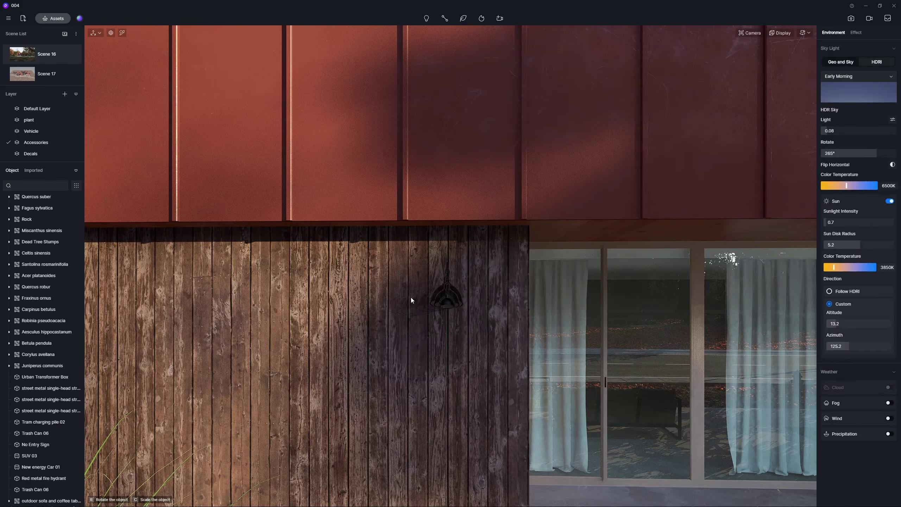
Mount a wall lamp on the wooden wall and add a point light inside it
{"action": "left_click", "coordinate": [442, 312]}
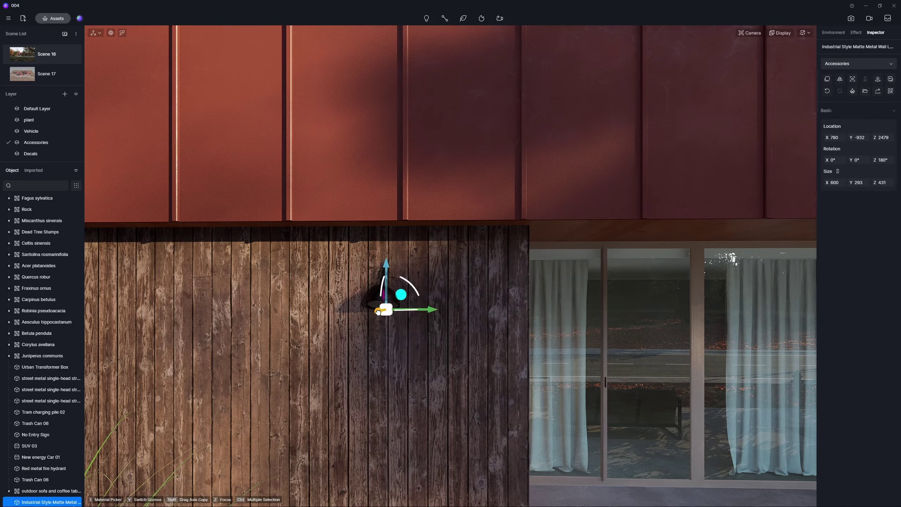
{"action": "left_click", "coordinate": [402, 313]}
{"action": "left_click", "coordinate": [426, 18]}
{"action": "left_click", "coordinate": [379, 302]}
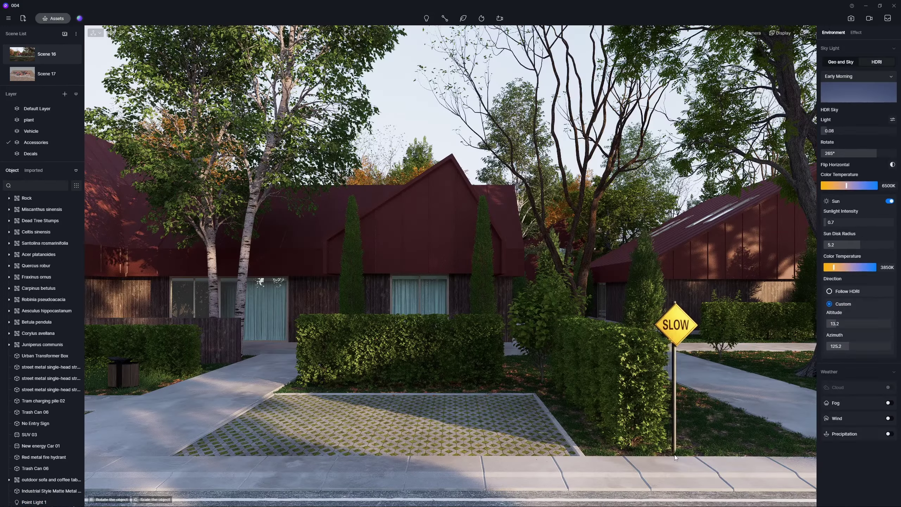
Place a SLOW sign at the kerb and Tram charging pile 01 at the left
{"action": "left_click", "coordinate": [664, 459]}
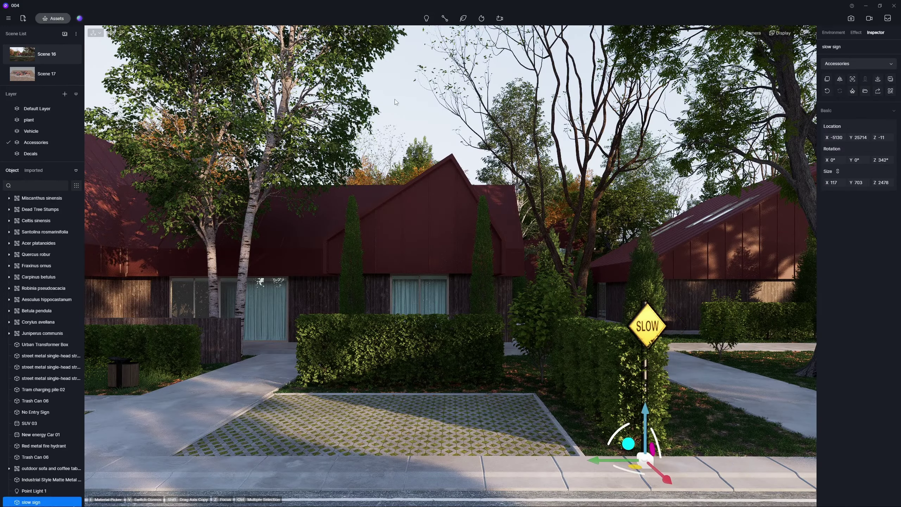
{"action": "left_click", "coordinate": [129, 220]}
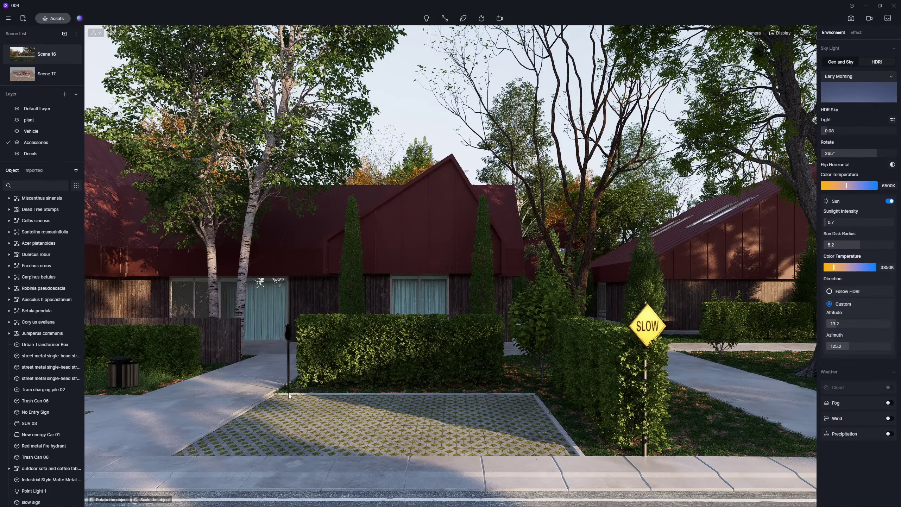
{"action": "left_click", "coordinate": [286, 380]}
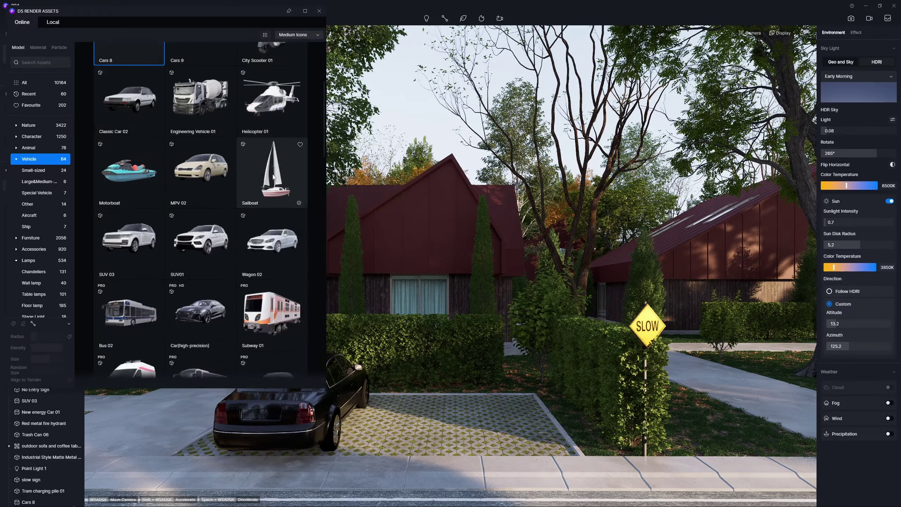
{"action": "left_click", "coordinate": [411, 109]}
Place a grey stone road pile by the curb and a no-horn traffic sign beside the path
{"action": "double_click", "coordinate": [42, 322]}
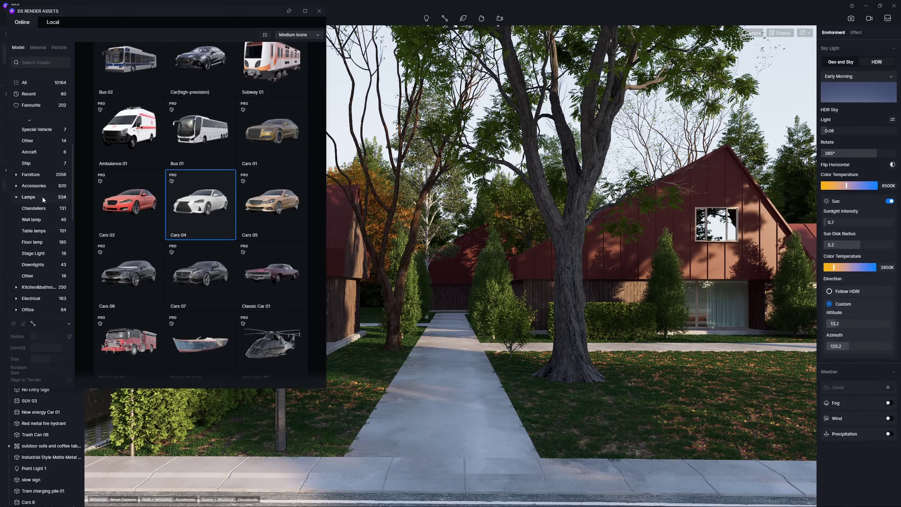
{"action": "left_click", "coordinate": [40, 225]}
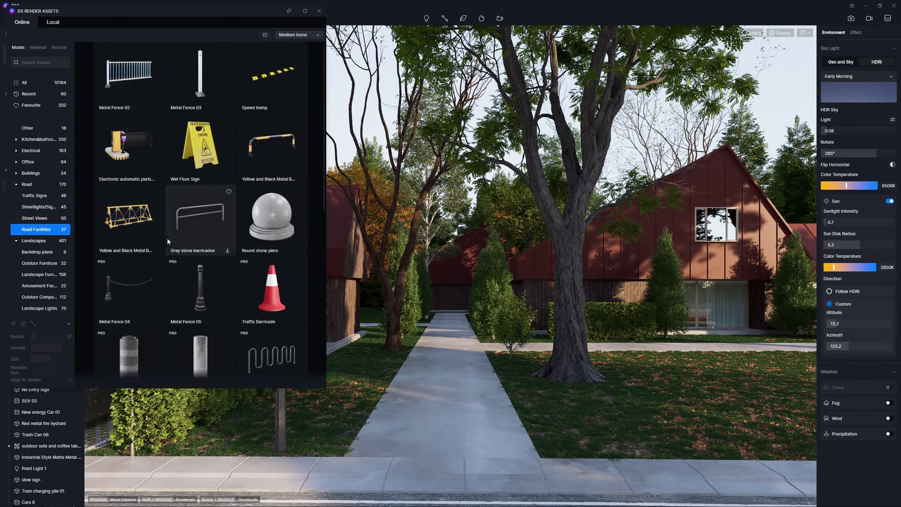
{"action": "left_click_drag", "start_coordinate": [201, 356], "coordinate": [397, 454]}
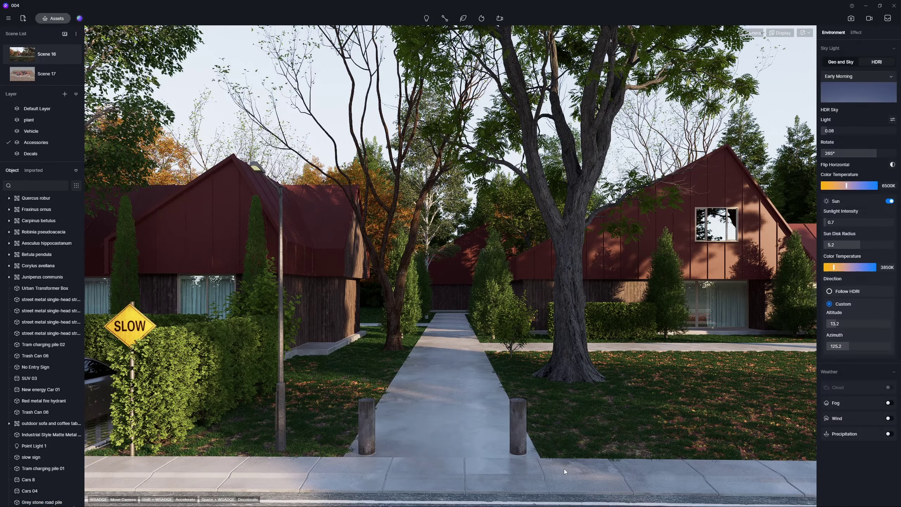
{"action": "left_click", "coordinate": [52, 18]}
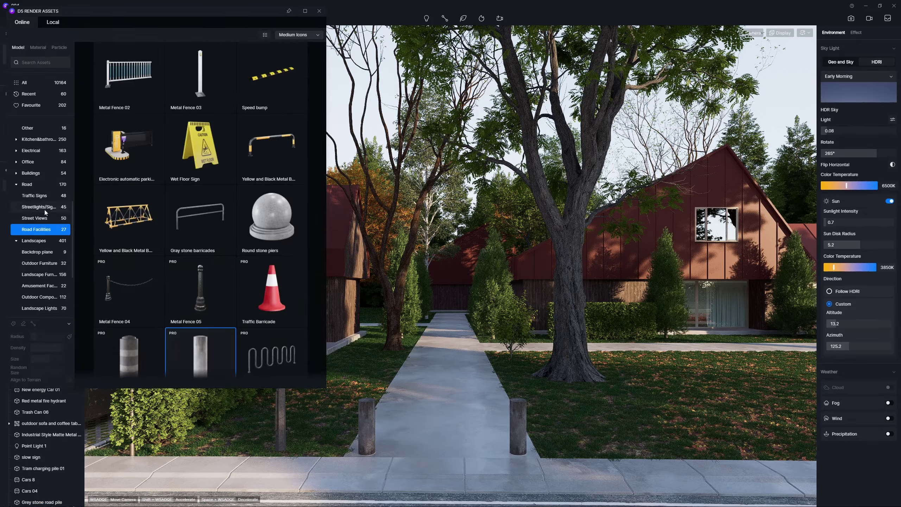
{"action": "left_click", "coordinate": [35, 196]}
{"action": "scroll", "coordinate": [126, 276], "scroll_direction": "up", "scroll_amount": 1}
{"action": "left_click", "coordinate": [126, 276]}
{"action": "left_click", "coordinate": [538, 414]}
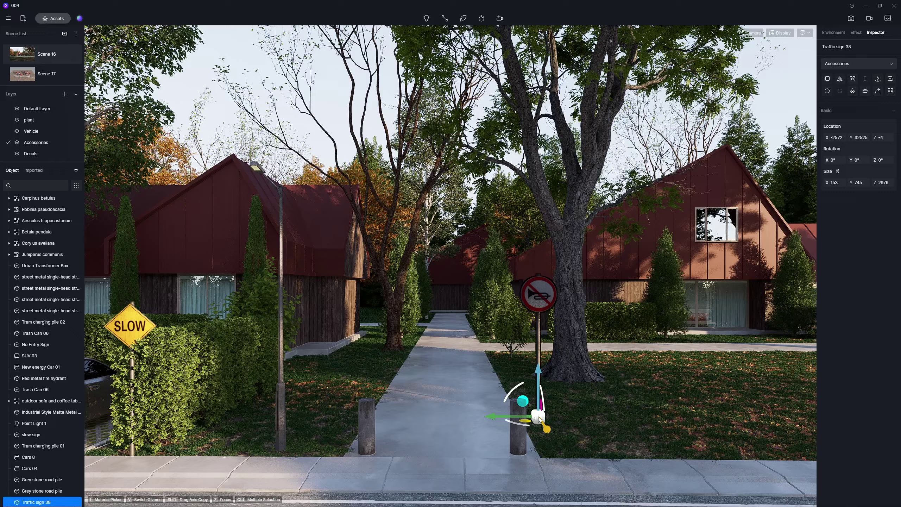
Add a trash can near the curb and a new street lamp by the lawn
{"action": "left_click", "coordinate": [52, 18]}
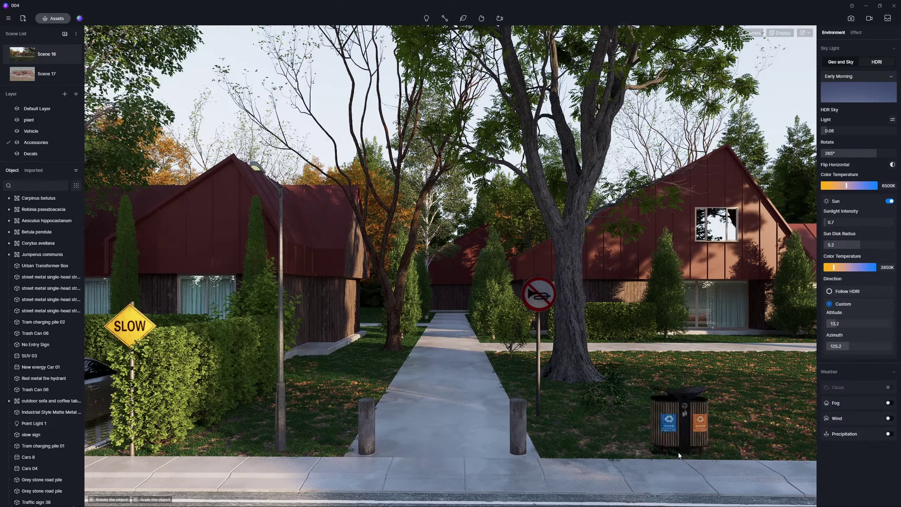
{"action": "left_click", "coordinate": [678, 455]}
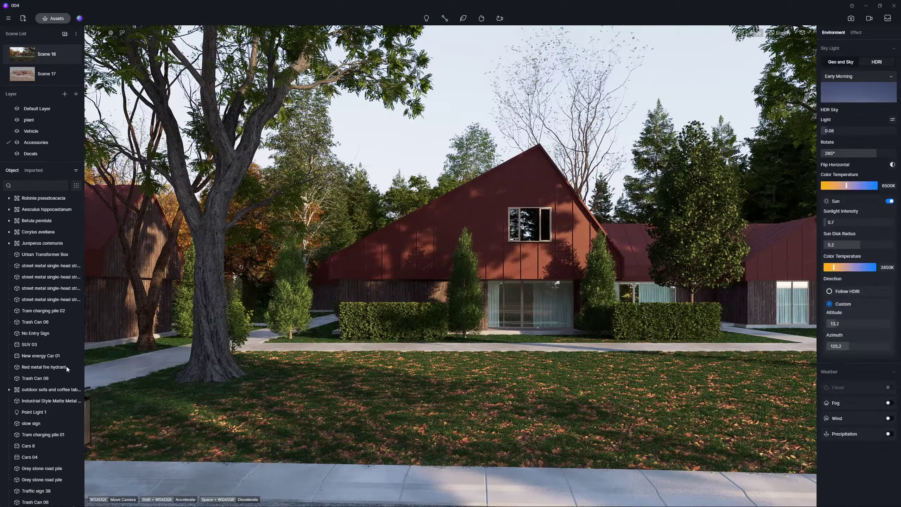
{"action": "left_click", "coordinate": [32, 265]}
{"action": "left_click_drag", "start_coordinate": [221, 460], "coordinate": [707, 491], "text": "shift"}
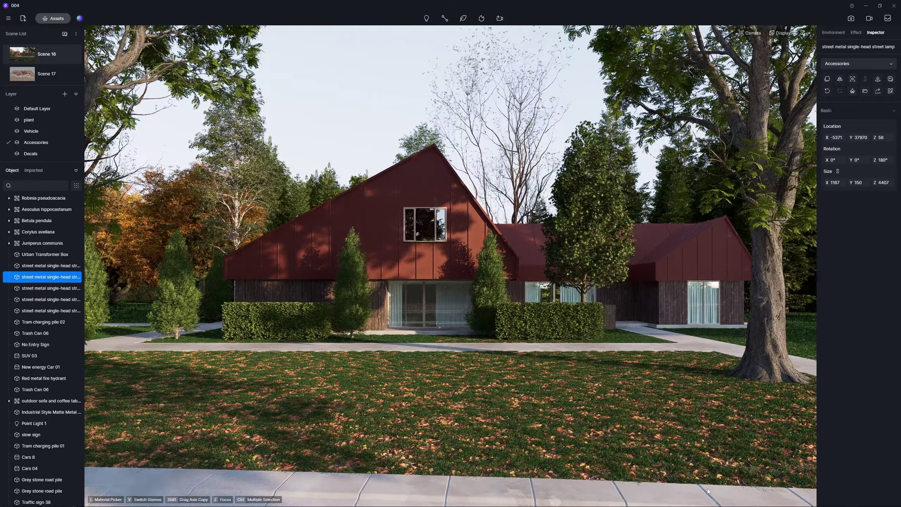
Place an Urban Transformer Box on the front lawn and Residential Interior 11 behind the glass doors
{"action": "left_click", "coordinate": [53, 18]}
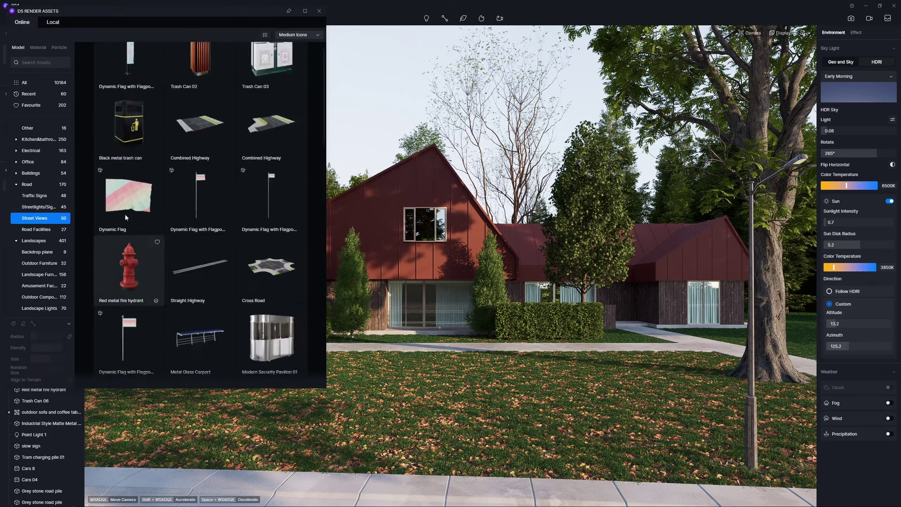
{"action": "left_click_drag", "start_coordinate": [124, 212], "coordinate": [503, 373]}
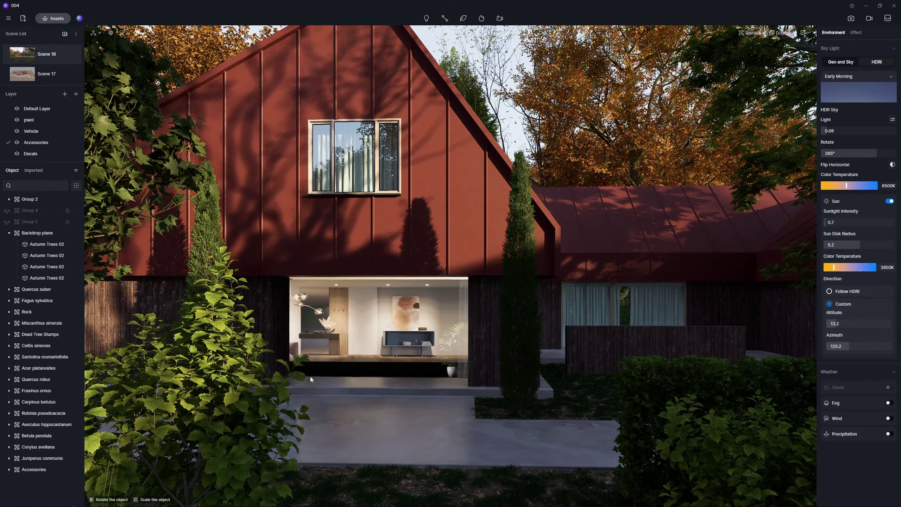
{"action": "left_click_drag", "start_coordinate": [311, 380], "coordinate": [331, 367]}
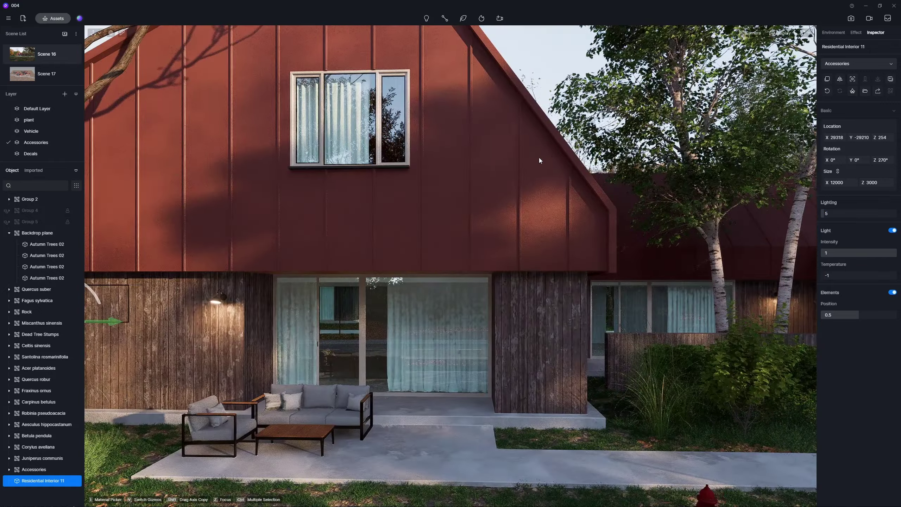
Duplicate Residential Interior 11 for another window
{"action": "left_click", "coordinate": [42, 480], "text": "ctrl"}
{"action": "left_click", "coordinate": [42, 480]}
{"action": "key", "text": "ctrl+v"}
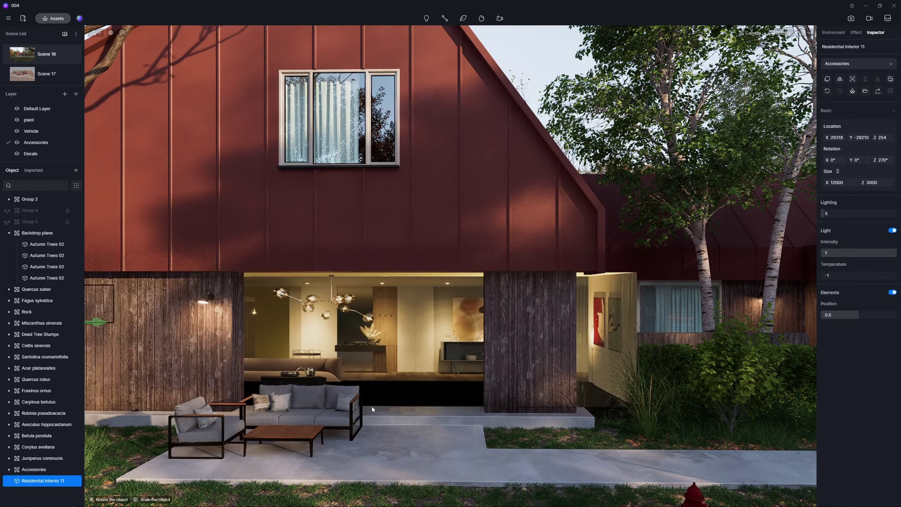
Place Residential Interior 10 from Interior Parallax over the upper window
{"action": "left_click", "coordinate": [53, 18]}
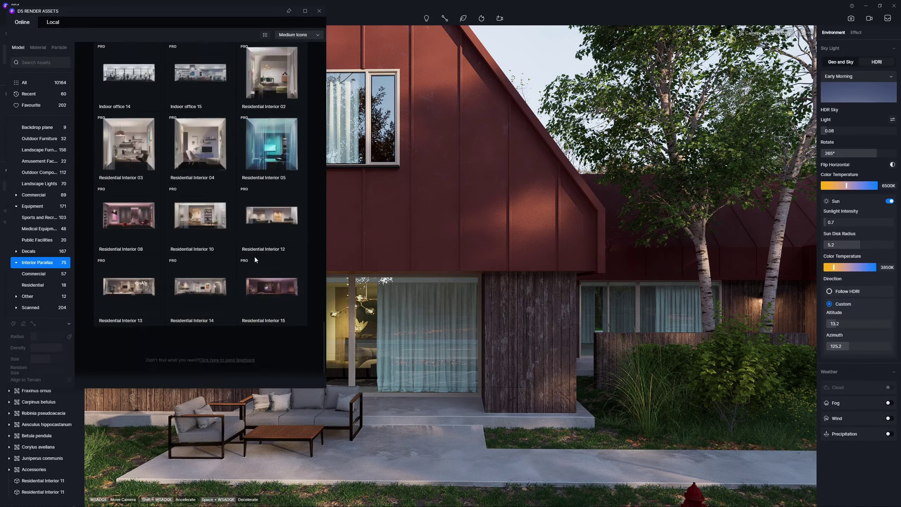
{"action": "scroll", "coordinate": [254, 255], "scroll_direction": "down", "scroll_amount": 5}
{"action": "scroll", "coordinate": [247, 243], "scroll_direction": "up", "scroll_amount": 2}
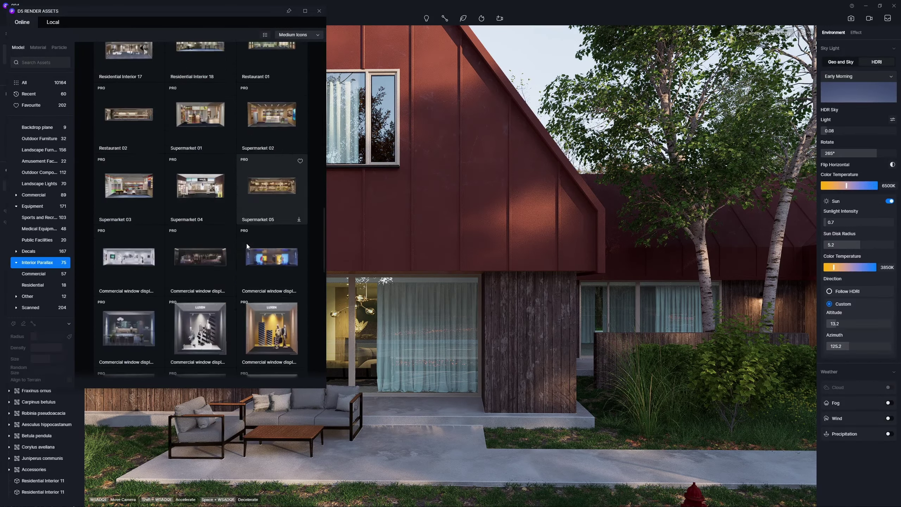
{"action": "left_click", "coordinate": [246, 243]}
{"action": "left_click", "coordinate": [307, 184]}
{"action": "left_click_drag", "start_coordinate": [312, 217], "coordinate": [296, 217]}
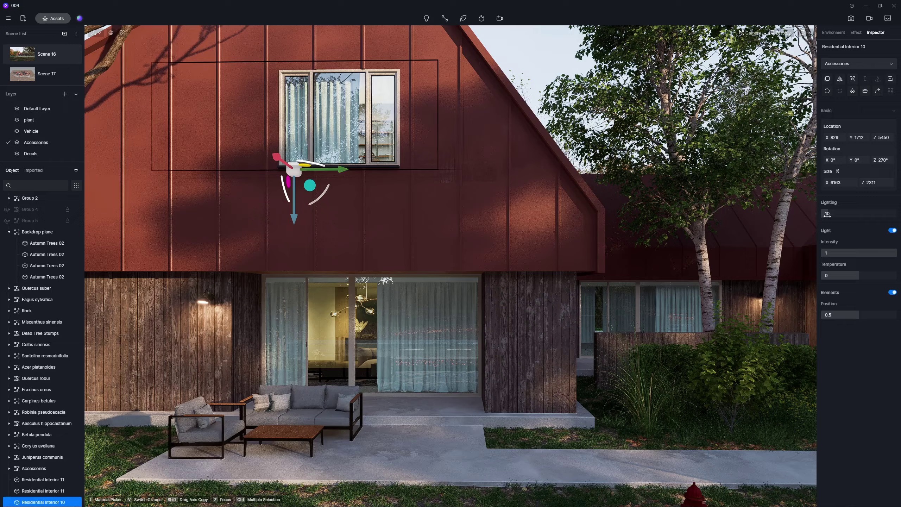
{"action": "left_click", "coordinate": [538, 45]}
Position the Residential Interior 11 copies behind the glass doors
{"action": "left_click", "coordinate": [526, 357]}
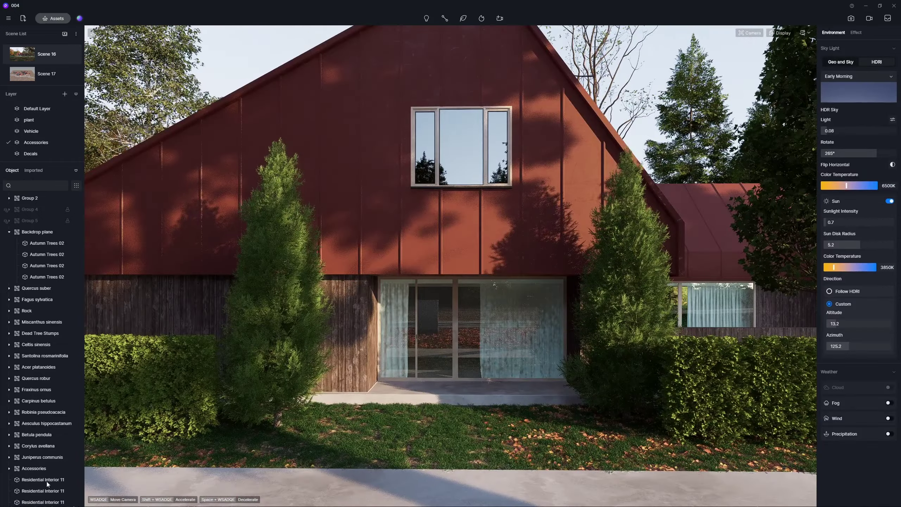
{"action": "left_click", "coordinate": [431, 383]}
{"action": "left_click", "coordinate": [430, 386]}
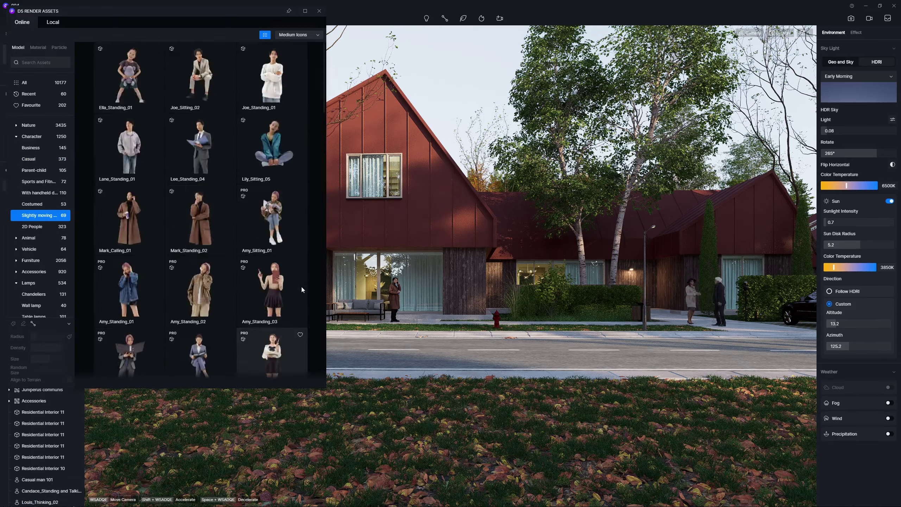
Add Zoe_Standing_02 beside the street and a second figure on the central path
{"action": "left_click", "coordinate": [272, 355]}
{"action": "left_click", "coordinate": [160, 376]}
{"action": "left_click", "coordinate": [457, 84]}
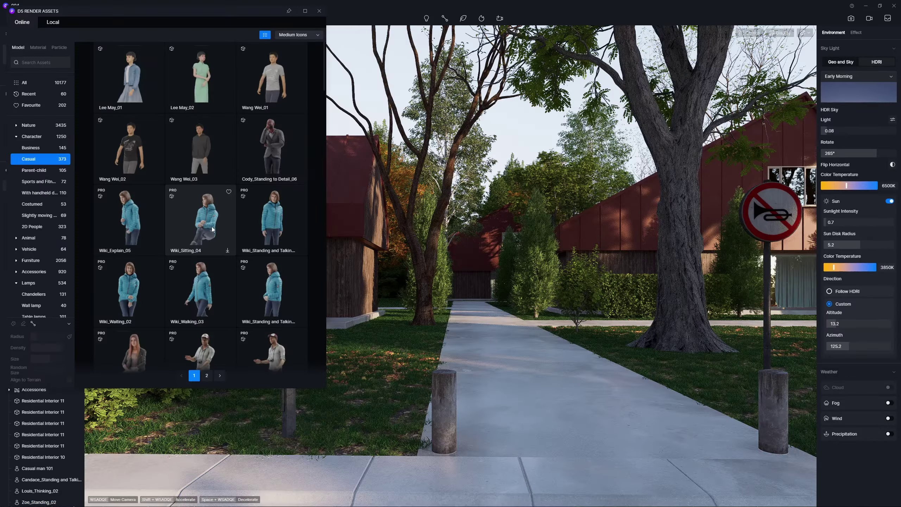
{"action": "scroll", "coordinate": [235, 318], "scroll_direction": "down", "scroll_amount": 5}
{"action": "left_click_drag", "start_coordinate": [235, 319], "coordinate": [559, 394]}
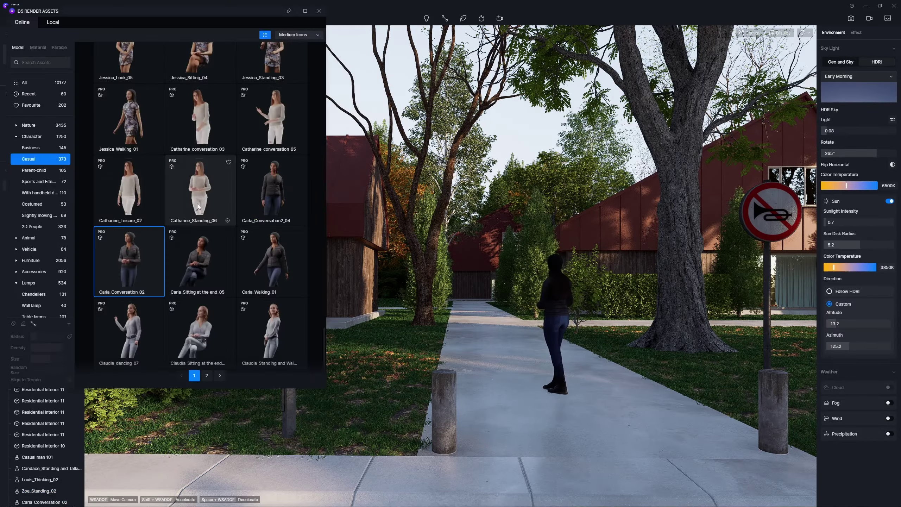
{"action": "left_click", "coordinate": [40, 209]}
{"action": "left_click", "coordinate": [40, 150]}
Place Carla_Conversation_02 on the path, then add two Wall dirt 01 decals to the red wall
{"action": "left_click_drag", "start_coordinate": [131, 177], "coordinate": [505, 369]}
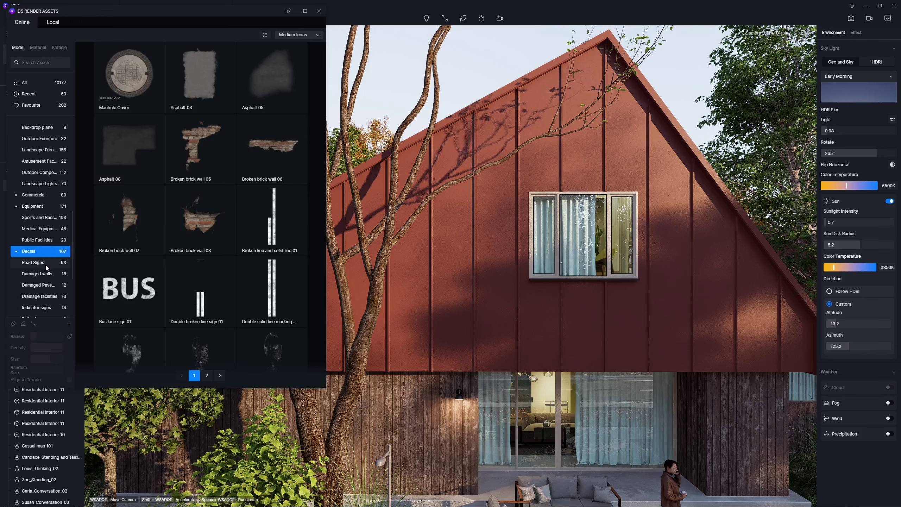
{"action": "left_click", "coordinate": [45, 263]}
{"action": "left_click", "coordinate": [37, 273]}
{"action": "scroll", "coordinate": [203, 252], "scroll_direction": "down", "scroll_amount": 1}
{"action": "left_click_drag", "start_coordinate": [203, 255], "coordinate": [314, 248]}
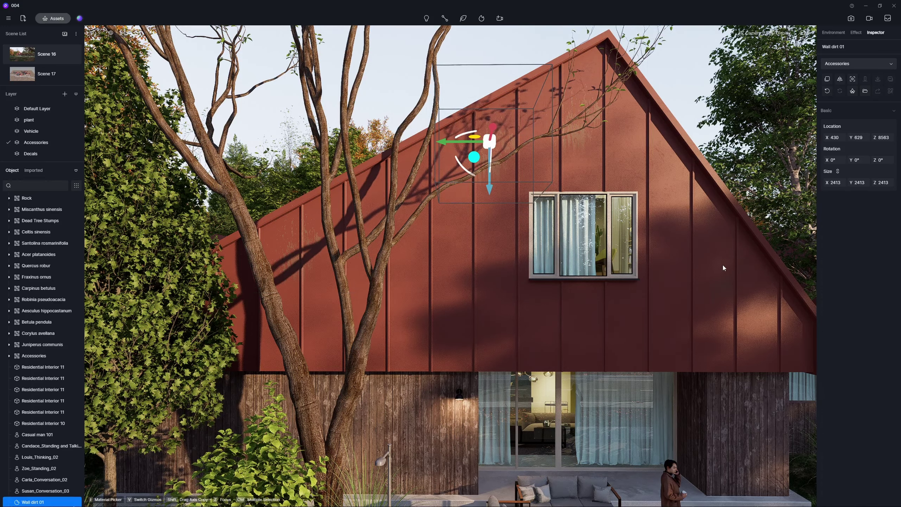
{"action": "key", "text": "ctrl+v"}
{"action": "left_click", "coordinate": [679, 74]}
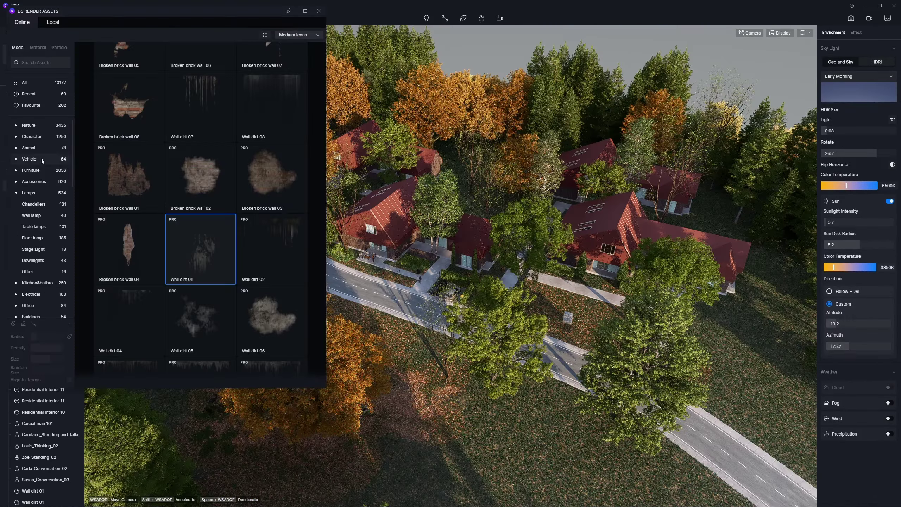
Draw a vehicle path with several points along the winding road
{"action": "left_click", "coordinate": [42, 161]}
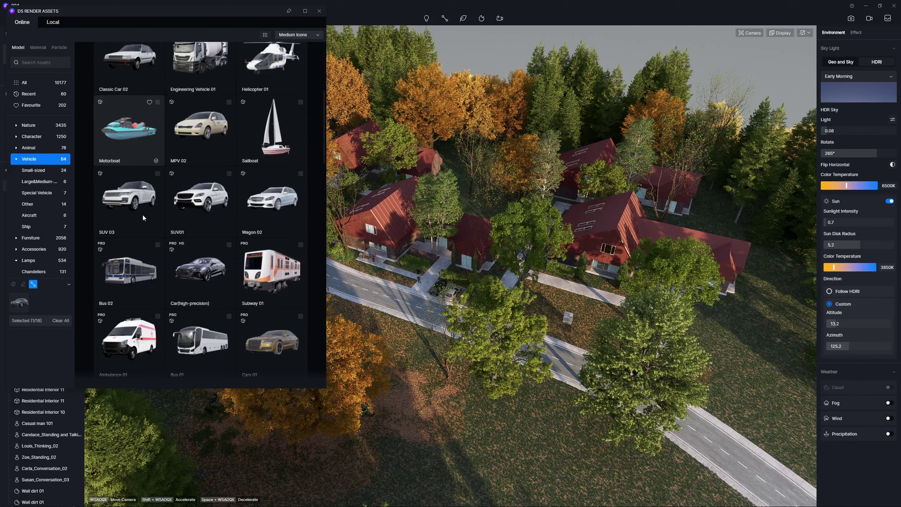
{"action": "scroll", "coordinate": [174, 213], "scroll_direction": "down", "scroll_amount": 6}
{"action": "left_click_drag", "start_coordinate": [205, 234], "coordinate": [238, 185]}
{"action": "left_click", "coordinate": [223, 176]}
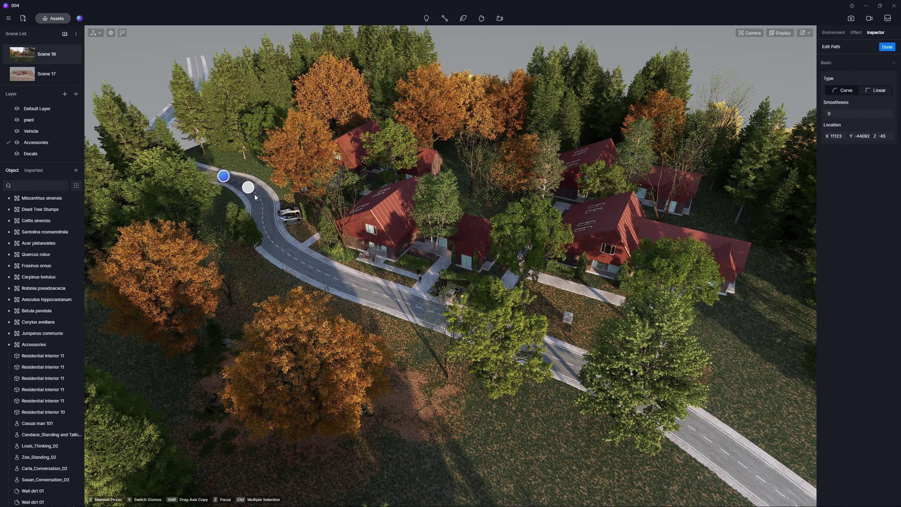
{"action": "left_click", "coordinate": [555, 359]}
{"action": "left_click", "coordinate": [693, 432]}
{"action": "left_click", "coordinate": [784, 487]}
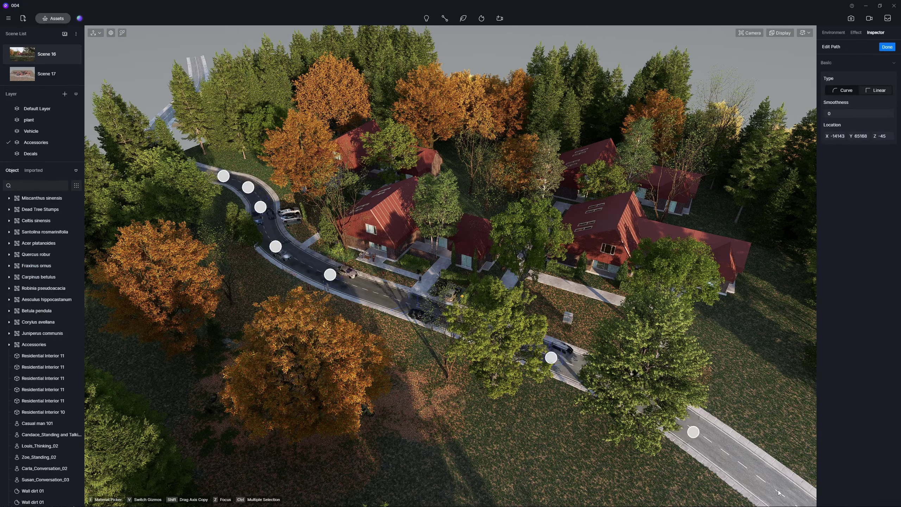
{"action": "left_click", "coordinate": [887, 47]}
Make Vehicle Path 1 dual-lane with Random Color off, then show Scene 16
{"action": "left_click", "coordinate": [840, 320]}
{"action": "scroll", "coordinate": [839, 402], "scroll_direction": "down", "scroll_amount": 1}
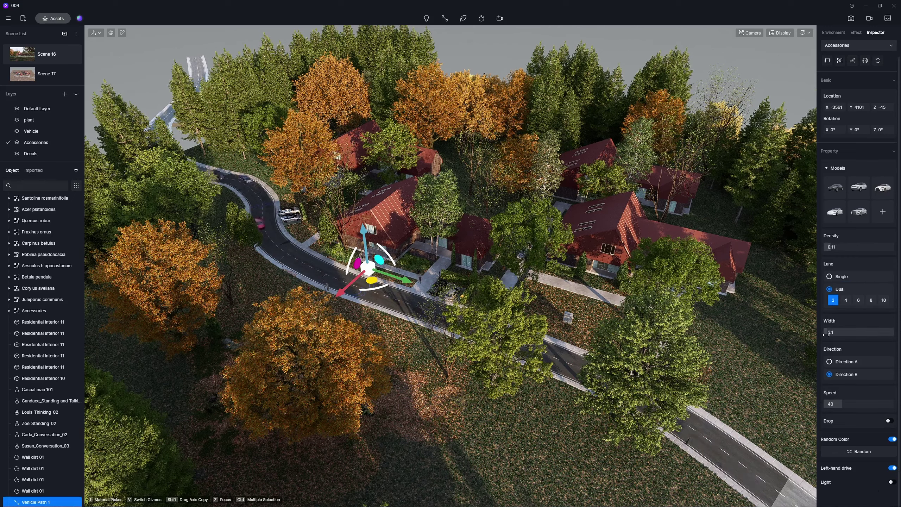
{"action": "left_click", "coordinate": [892, 438]}
{"action": "left_click", "coordinate": [501, 55]}
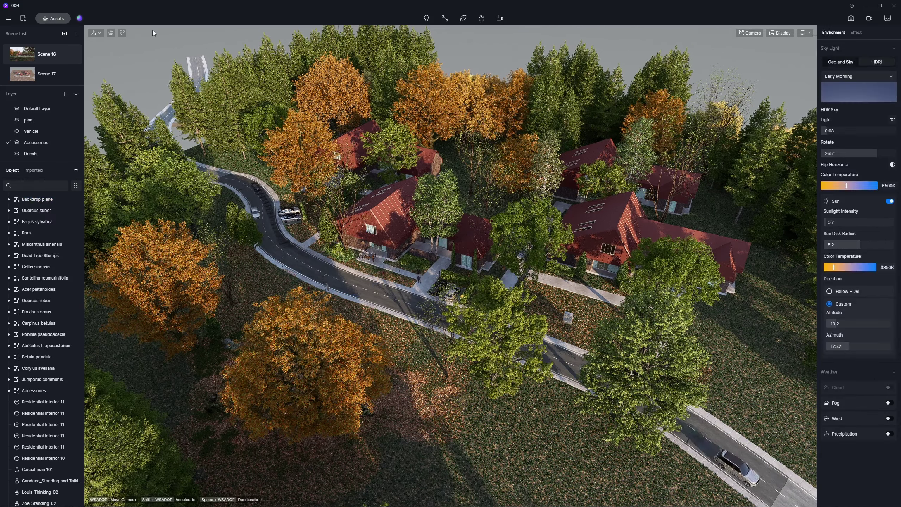
{"action": "left_click", "coordinate": [28, 56]}
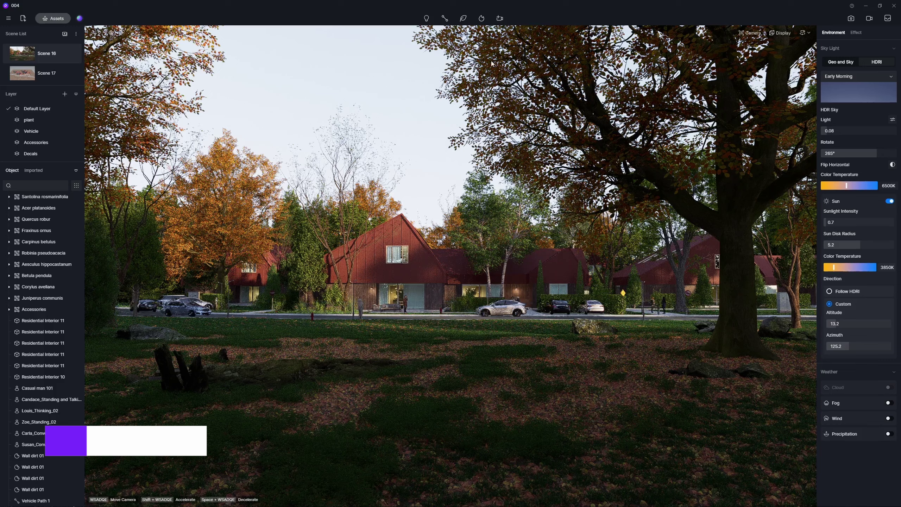
Save the view as Camera 6 and add two street views as shots in Clip 7
{"action": "left_click", "coordinate": [500, 18]}
{"action": "left_click", "coordinate": [503, 45]}
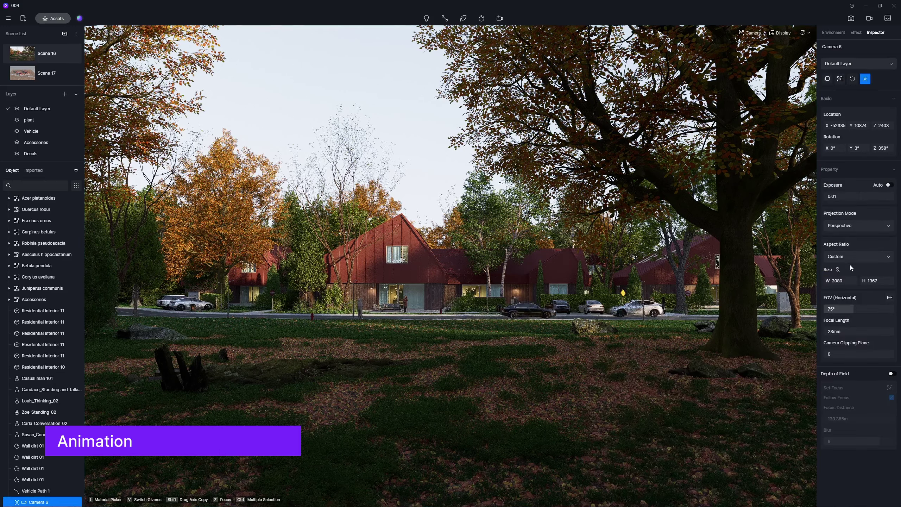
{"action": "left_click", "coordinate": [869, 18]}
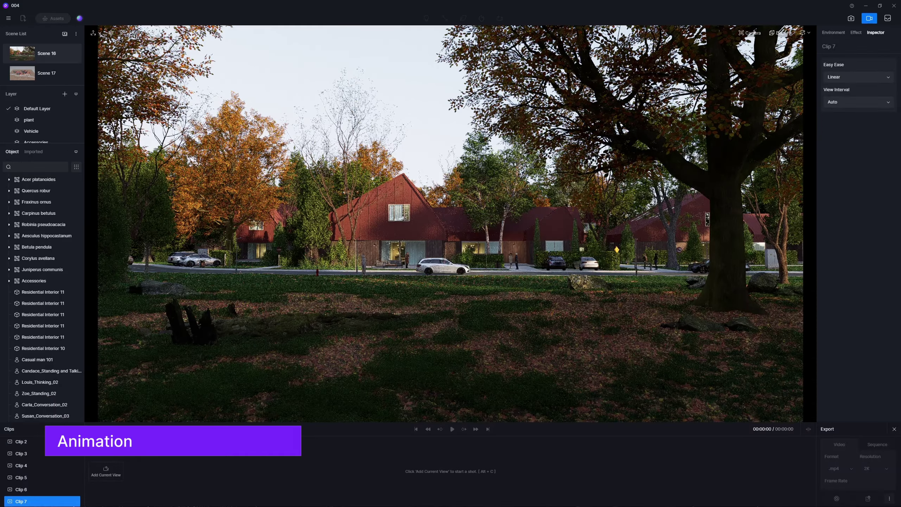
{"action": "left_click", "coordinate": [105, 471]}
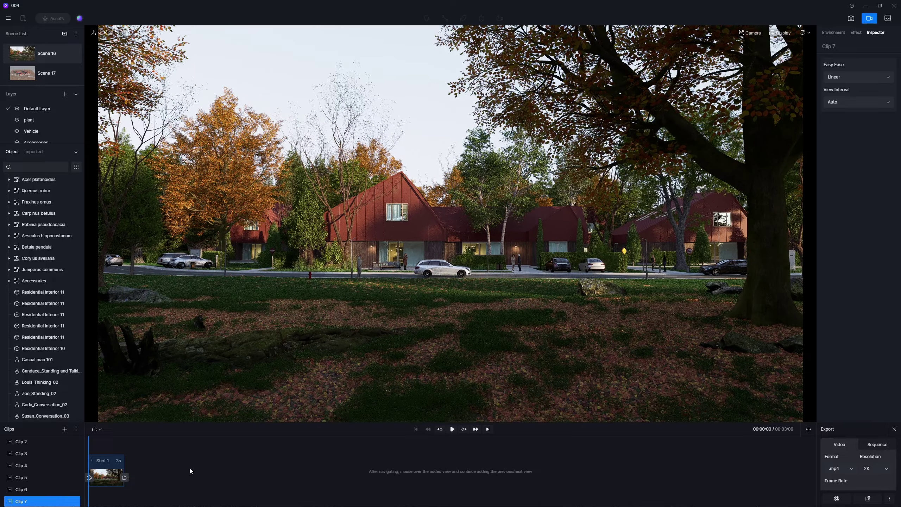
{"action": "left_click", "coordinate": [124, 477]}
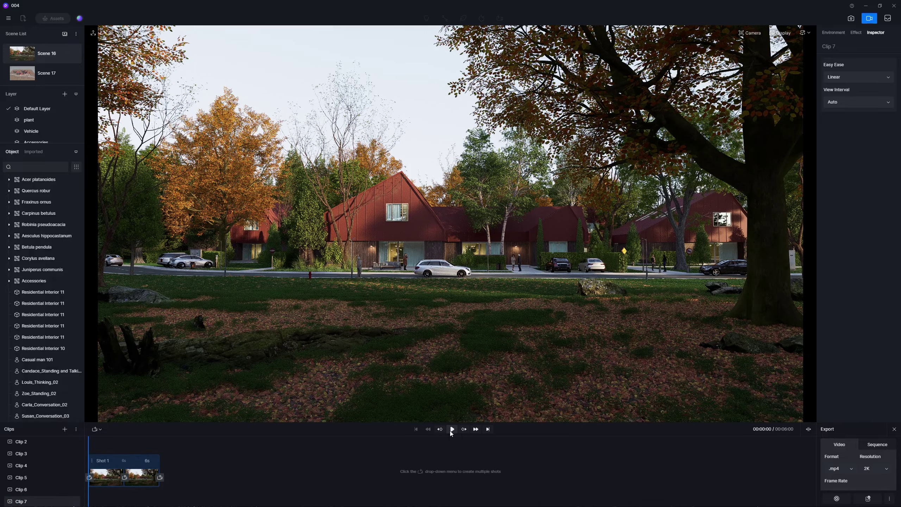